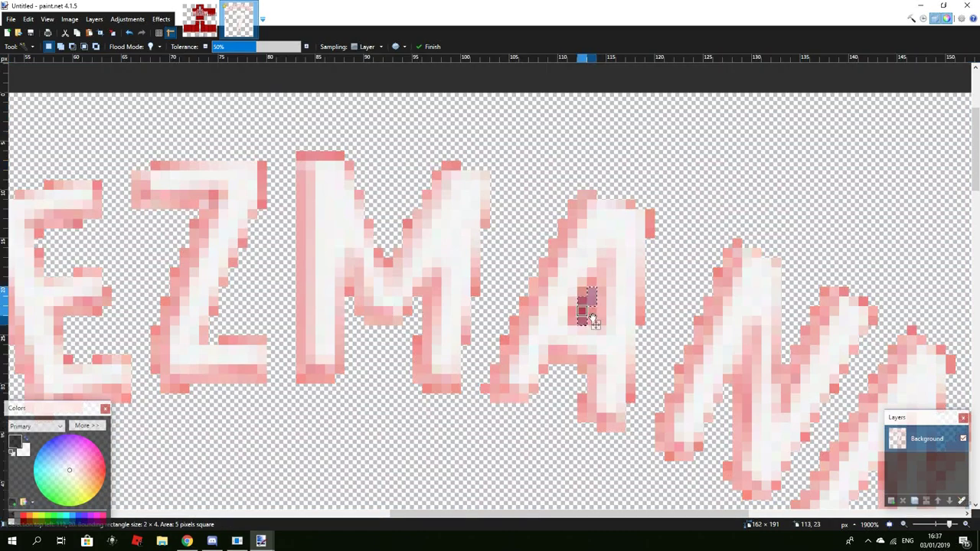
Erase the leftover shirt fragments along both sides of the canvas with the Eraser at brush width 75.
scroll(543, 262, "down", 7)
scroll(506, 237, "up", 3)
scroll(501, 232, "up", 1)
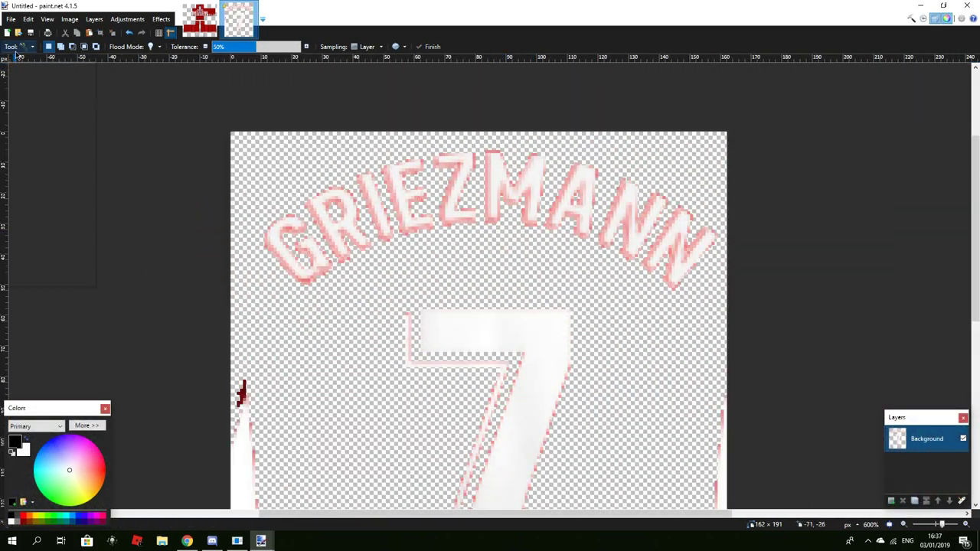
scroll(234, 240, "down", 3)
left_click(28, 46)
left_click(42, 189)
left_click(104, 249)
left_click_drag(180, 187, 199, 436)
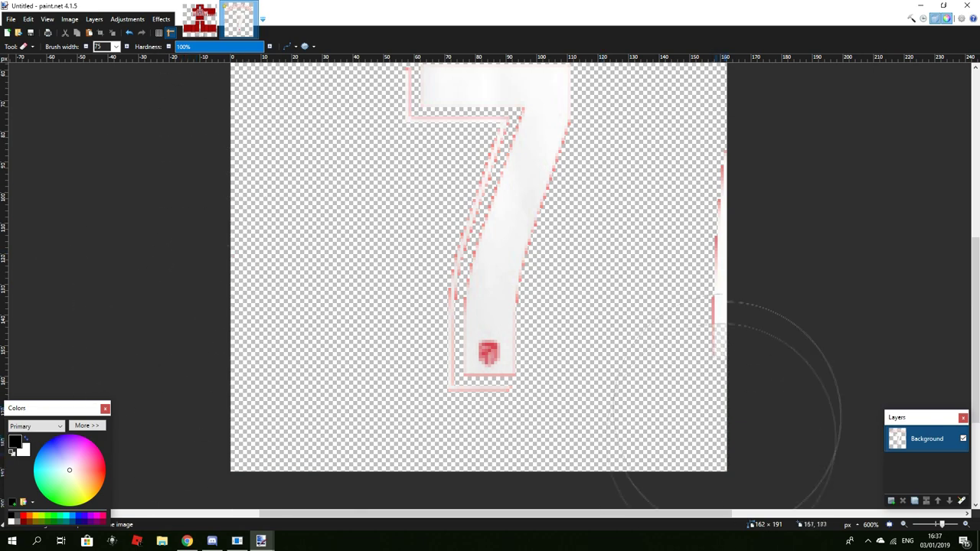
Select a rectangle of about 150 × 159 px tightly around the whole GRIEZMANN name and number 7.
scroll(761, 186, "up", 5)
left_click(27, 46)
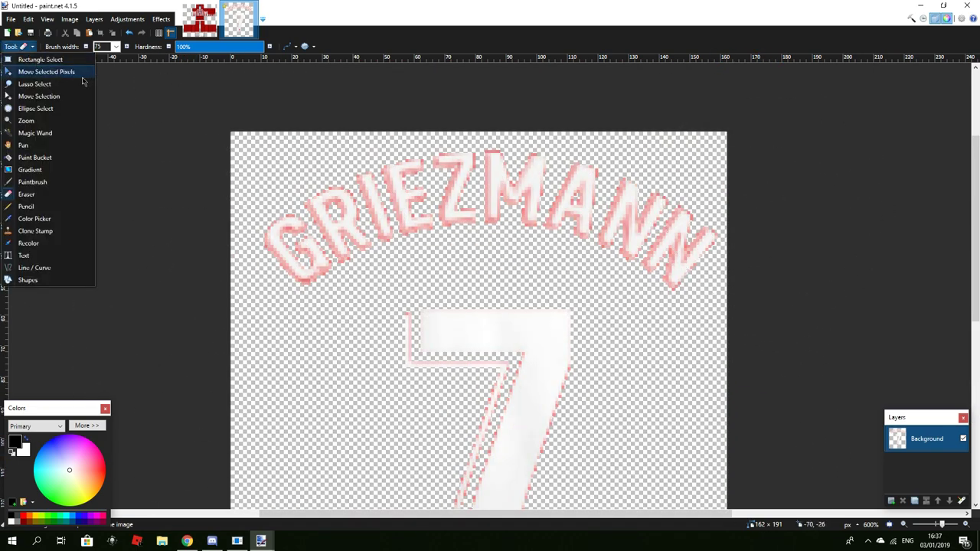
left_click(45, 58)
scroll(264, 242, "up", 7)
left_click_drag(261, 268, 823, 181)
scroll(183, 157, "up", 6)
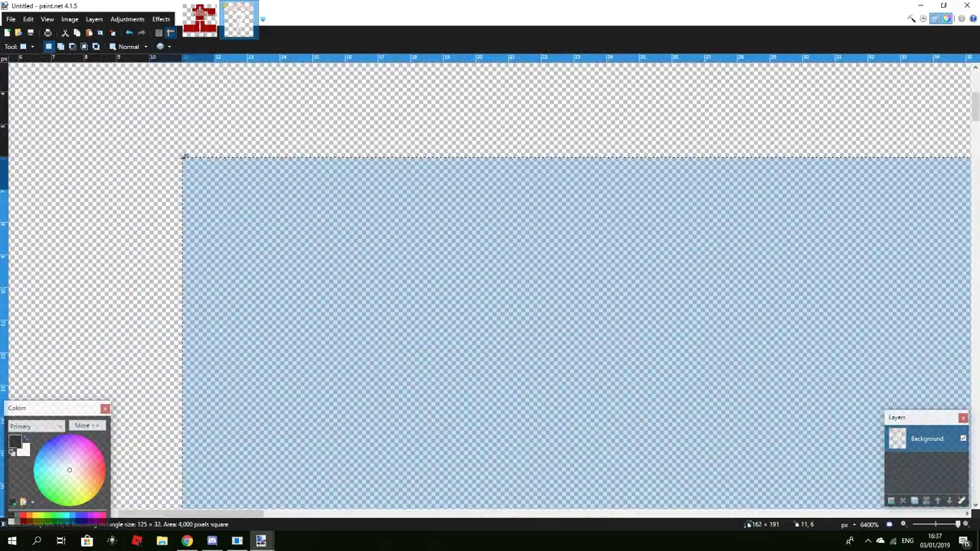
left_click(182, 156)
left_click_drag(183, 156, 866, 416)
scroll(964, 490, "down", 9)
scroll(827, 367, "up", 2)
scroll(850, 368, "down", 5)
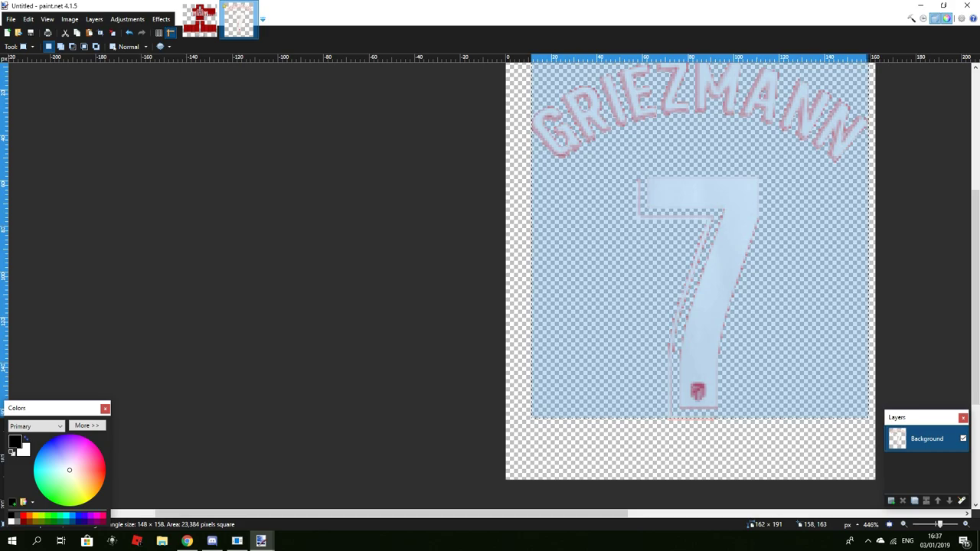
scroll(871, 419, "up", 5)
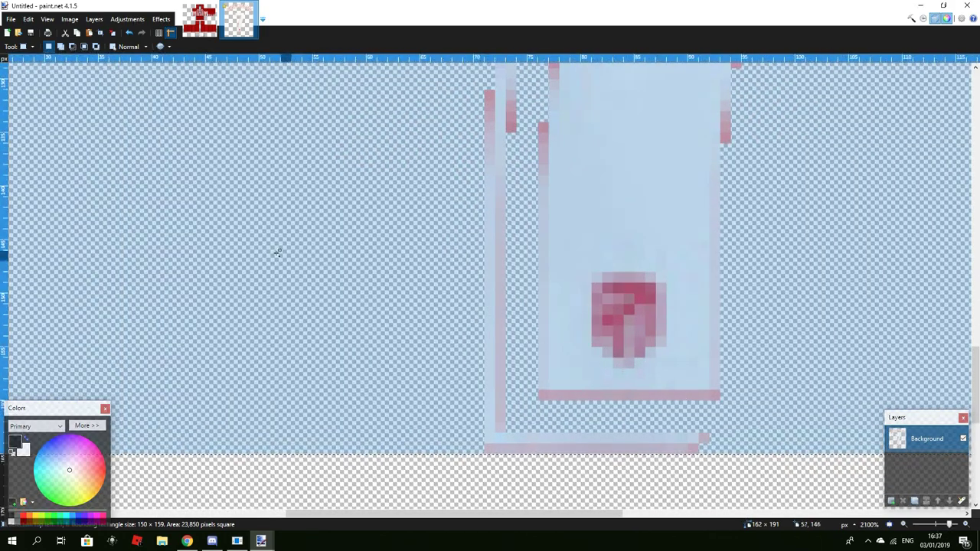
Create a new 150 × 159 px image and paste the copied name and number into it.
left_click(11, 18)
left_click(27, 33)
key("Return")
key("ctrl+v")
Save the new image as "La Liga White Griezmann 7" in the Jersey Transfers folder.
left_click(11, 19)
left_click(31, 109)
type("Gri")
key("BackSpace")
key("BackSpace")
key("BackSpace")
type("La Liga")
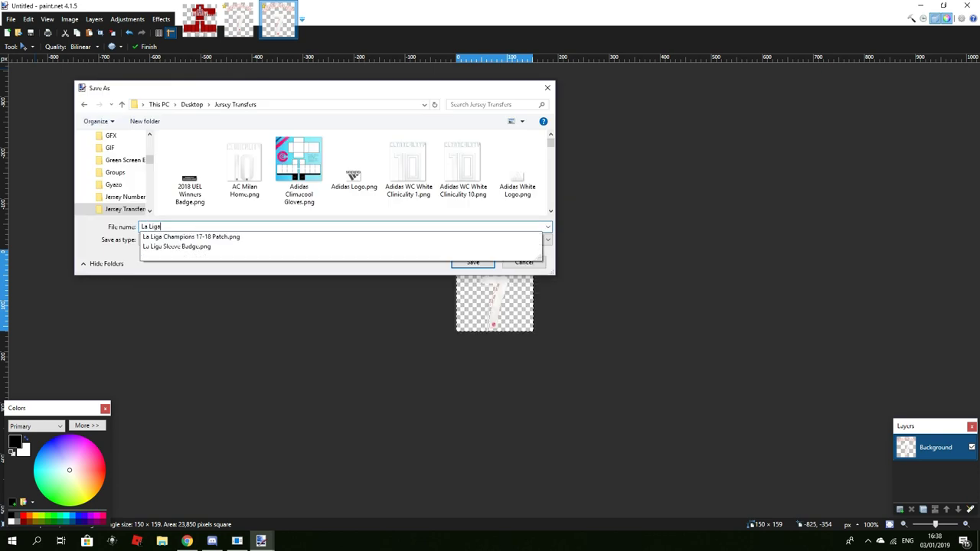
type(" White Griezmann 7")
key("Return")
key("Return")
Open United Home 18-19 Pogba 6.png and try the lettering on a new layer over the shirt's back.
left_click(202, 23)
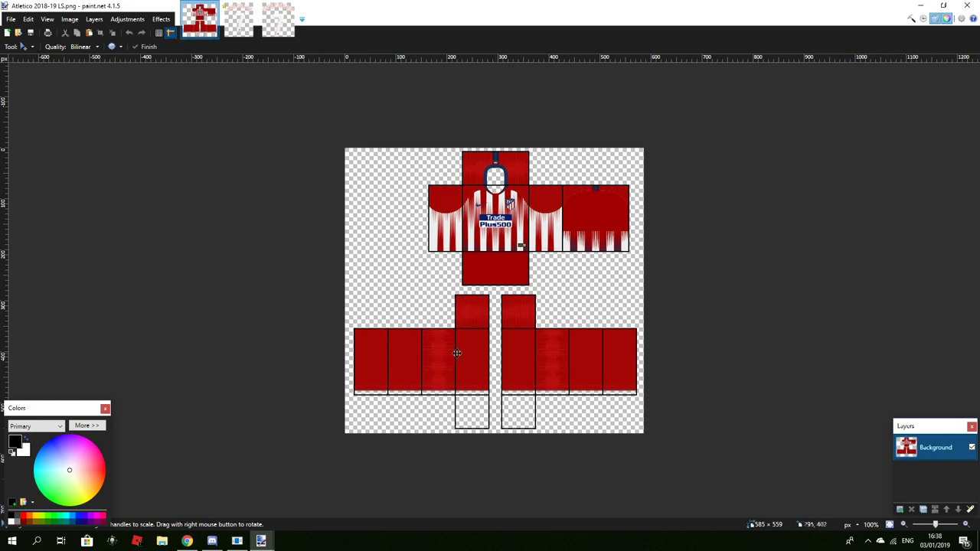
left_click(38, 540)
type("united")
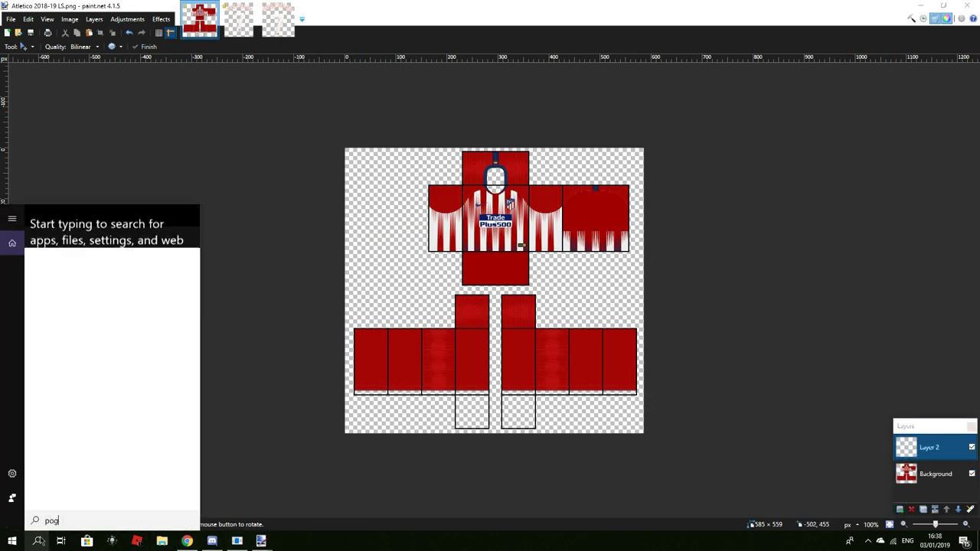
key("Return")
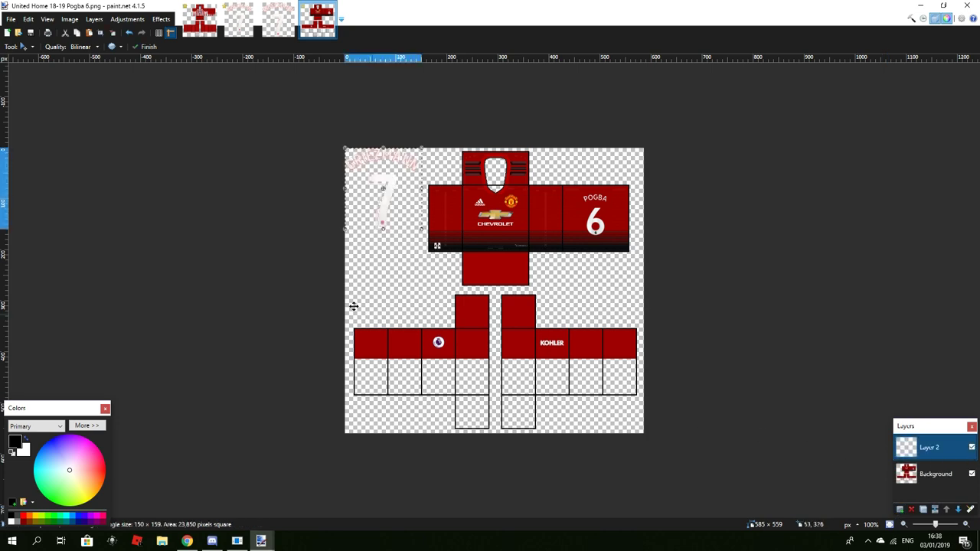
left_click_drag(517, 251, 649, 255)
scroll(647, 254, "up", 7)
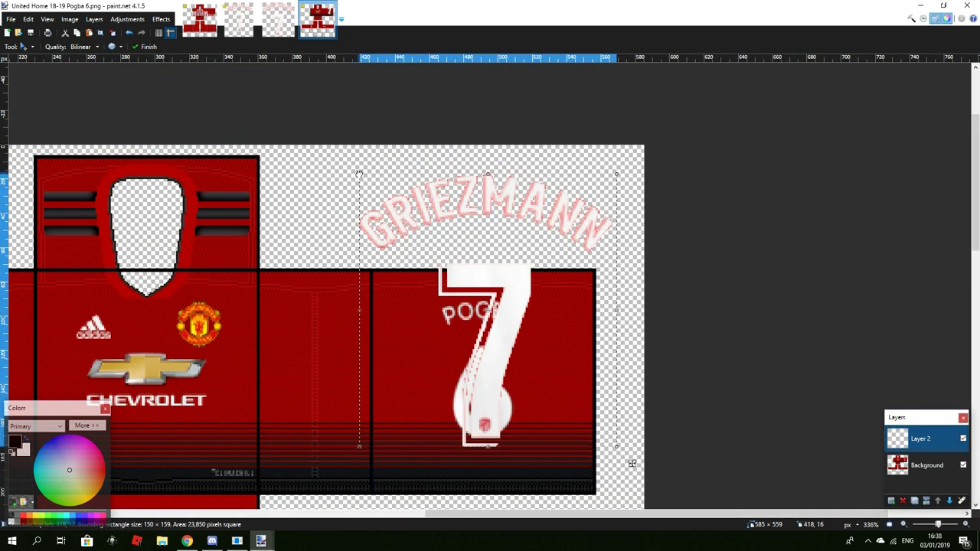
Undo pasting and moving the lettering on the United shirt.
key("ctrl+z")
key("ctrl+z")
key("ctrl+z")
key("ctrl+z")
Open FCB 2018-19 Coutinho 7.png and paste the lettering as a new layer over the shirt's back.
left_click(36, 541)
type("coutinho")
key("Return")
key("ctrl+shift+v")
left_click_drag(437, 245, 621, 255)
scroll(621, 255, "up", 5)
scroll(543, 306, "up", 3)
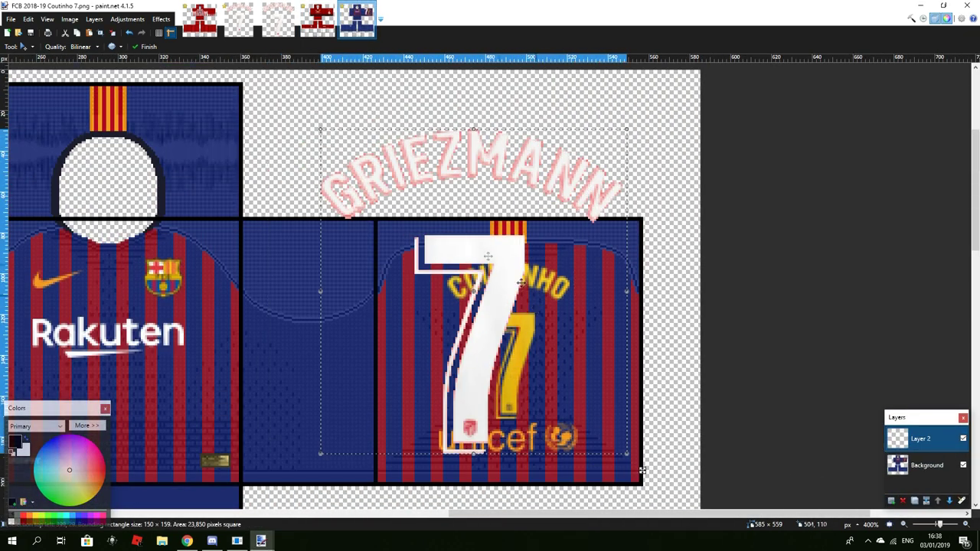
Scale the pasted lettering to about 69 × 77 px and align it over the shirt's existing yellow 7.
left_click_drag(320, 130, 489, 299)
left_click_drag(578, 358, 540, 315)
scroll(540, 314, "up", 6)
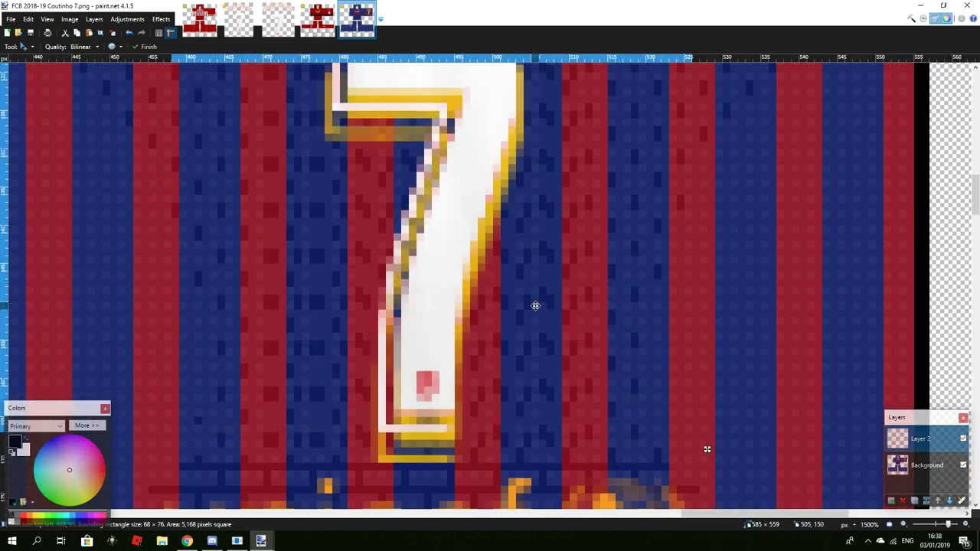
scroll(535, 306, "down", 6)
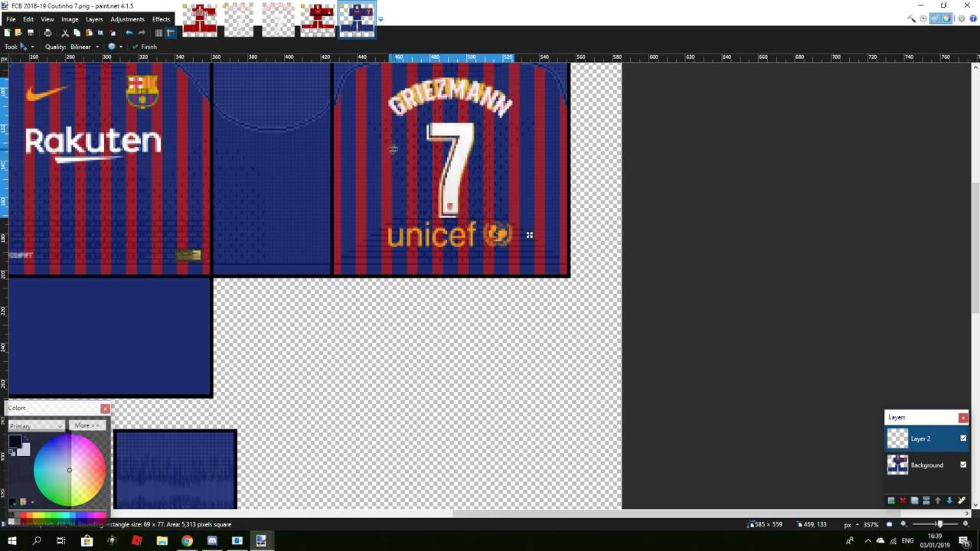
scroll(453, 159, "down", 4)
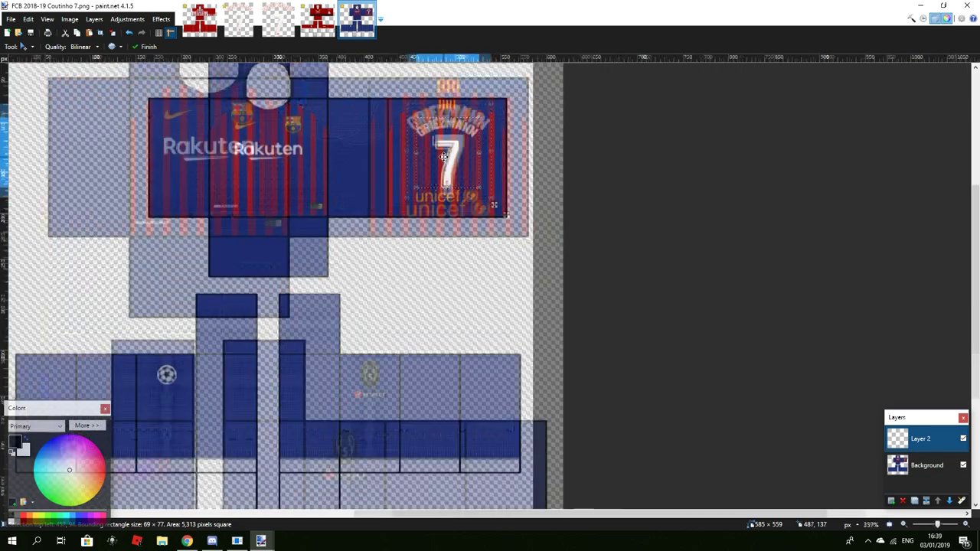
Select a rectangle around the scaled name and number on Layer 2 and apply an effect to it.
scroll(441, 158, "up", 5)
left_click(26, 46)
left_click(39, 59)
scroll(269, 222, "up", 3)
left_click_drag(276, 176, 791, 450)
scroll(426, 341, "up", 3)
scroll(414, 333, "down", 7)
left_click(160, 19)
mouse_move(199, 109)
left_click(264, 122)
Select about 90 × 107 px around the lettering, shift it up onto the existing Coutinho name and 7, and deselect.
scroll(374, 307, "up", 7)
left_click_drag(248, 173, 703, 423)
scroll(654, 405, "up", 3)
left_click(31, 48)
left_click(34, 72)
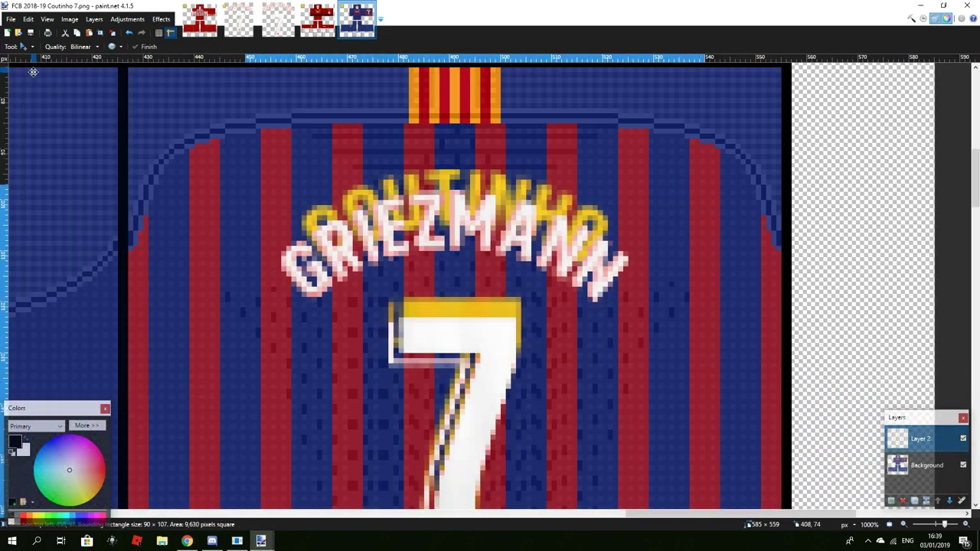
left_click(28, 47)
left_click(34, 60)
left_click(402, 308)
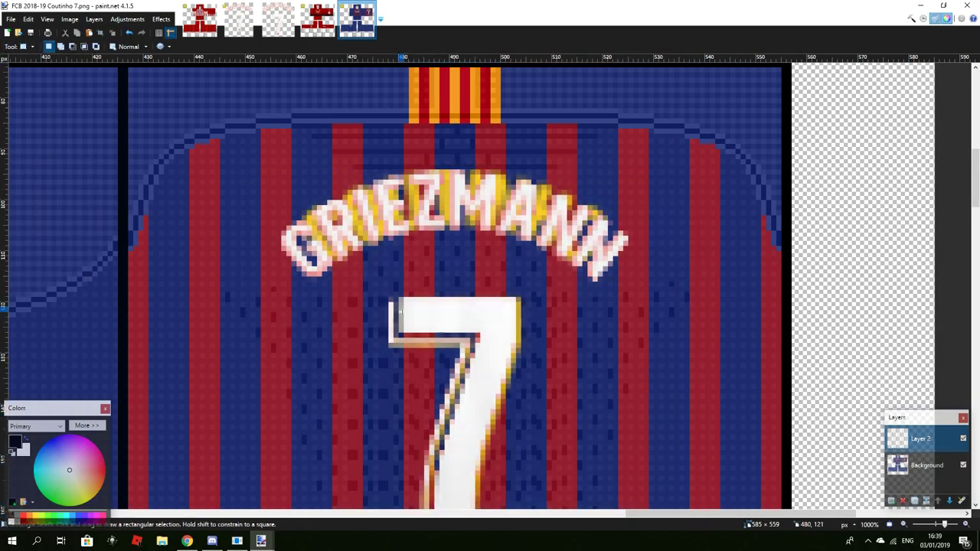
Hide the Background layer and select a tight 68 × 77 px rectangle around the name and number on Layer 2.
scroll(429, 310, "down", 3)
left_click(963, 466)
scroll(482, 321, "up", 5)
left_click_drag(476, 316, 250, 175)
scroll(252, 177, "down", 3)
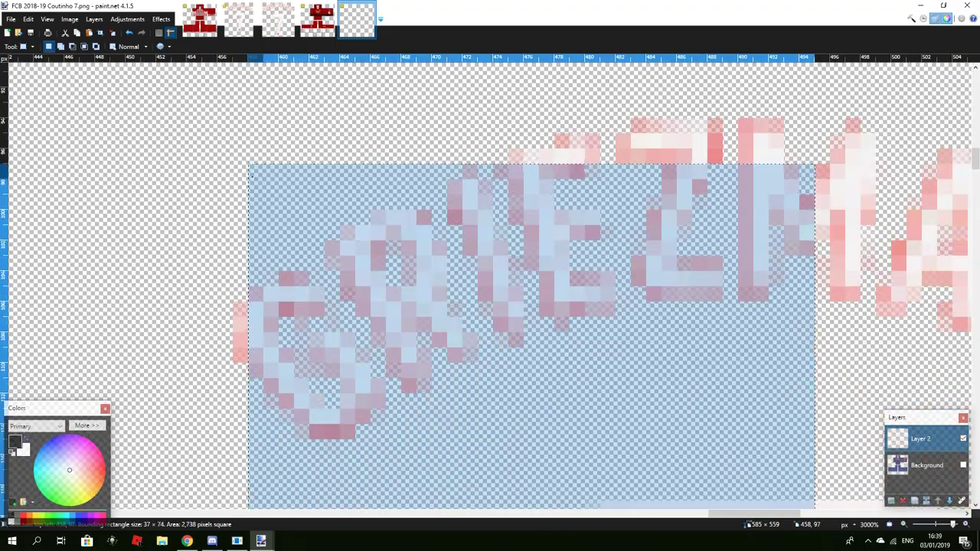
scroll(235, 120, "down", 2)
left_click_drag(234, 121, 736, 350)
scroll(798, 372, "down", 2)
scroll(700, 350, "up", 3)
scroll(716, 291, "down", 4)
scroll(737, 352, "up", 4)
scroll(737, 350, "down", 2)
scroll(536, 315, "up", 2)
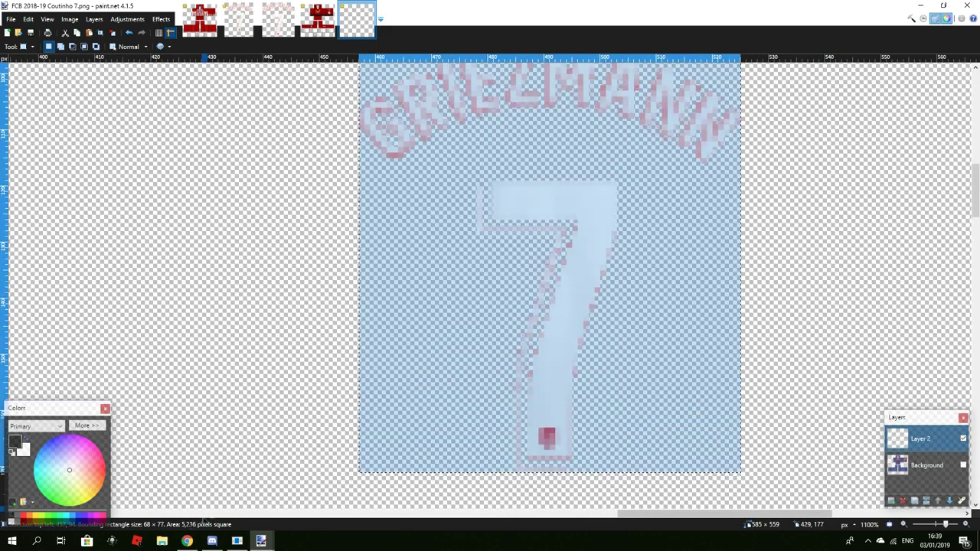
Check the pixel dimensions of the copied lettering in the new-image settings without creating an image.
left_click(187, 540)
left_click(261, 541)
left_click(450, 484)
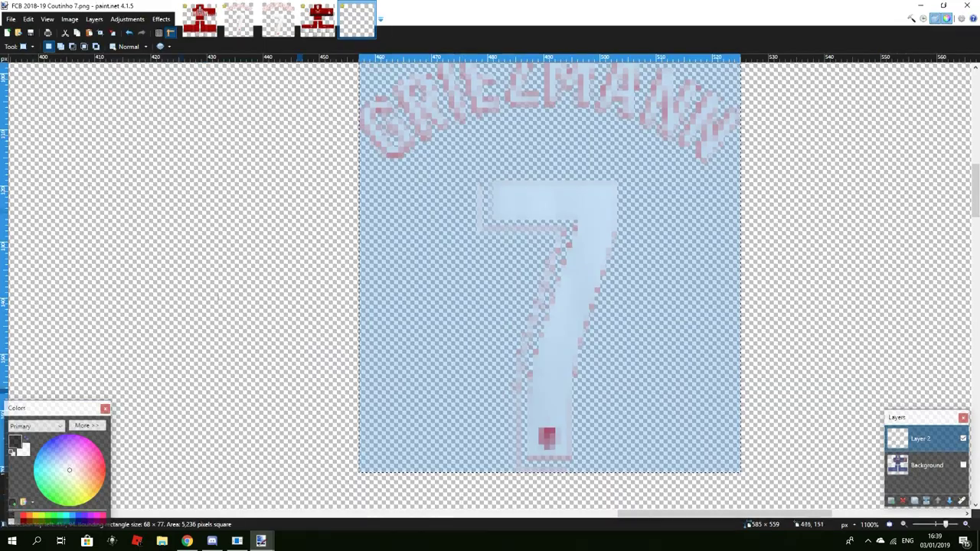
left_click(11, 19)
left_click(95, 48)
left_click(549, 195)
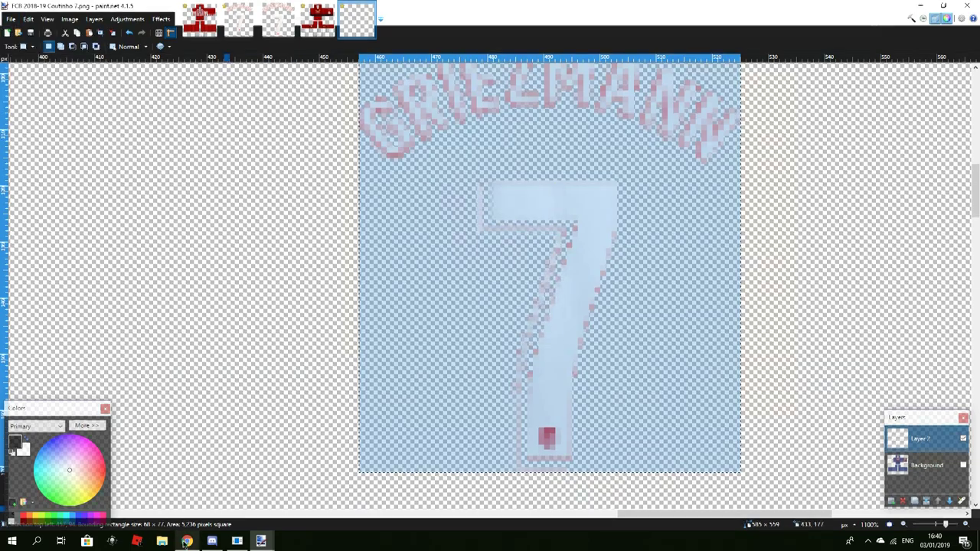
Switch to Simple Image Resizer in Chrome and choose the La Liga White Griezmann 7 image from Jersey Transfers.
left_click(187, 541)
left_click(381, 9)
left_click(194, 50)
left_click(573, 200)
scroll(237, 128, "down", 4)
left_click(236, 121)
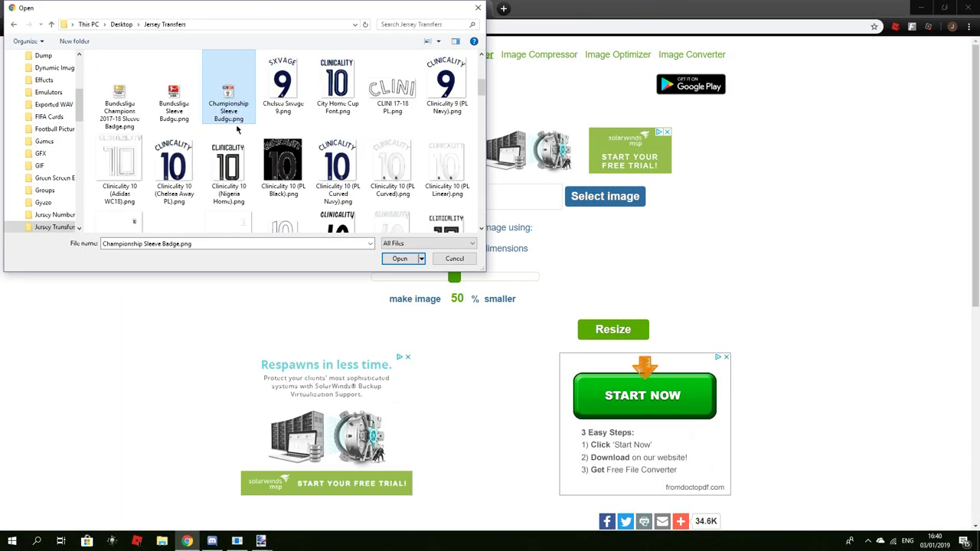
scroll(283, 182, "down", 5)
left_click(326, 92)
double_click(461, 107)
Recheck the copied lettering's dimensions, and resize the chosen image by dimensions to 68 × 77 px.
left_click(261, 541)
left_click(8, 33)
left_click(548, 194)
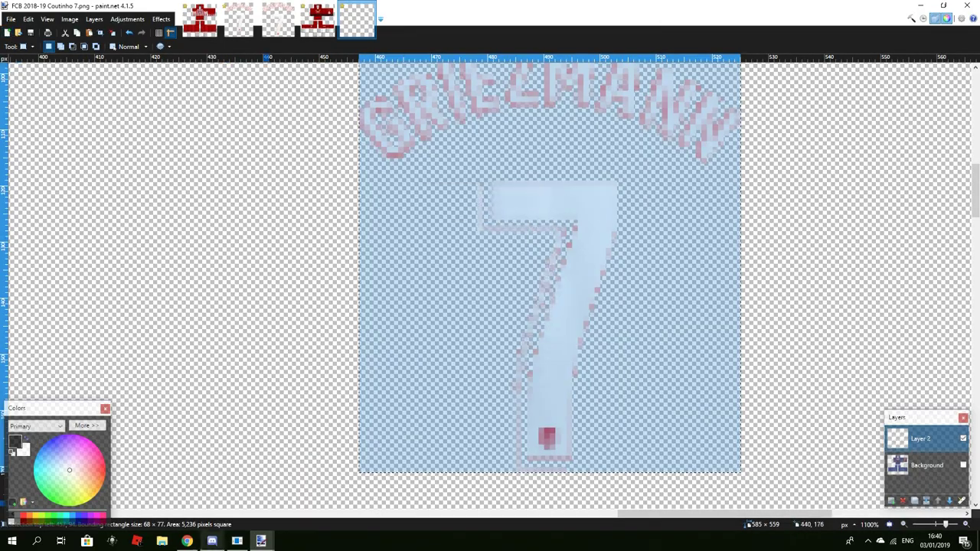
key("alt+Tab")
left_click(470, 248)
left_click(433, 278)
type("68")
left_click(490, 295)
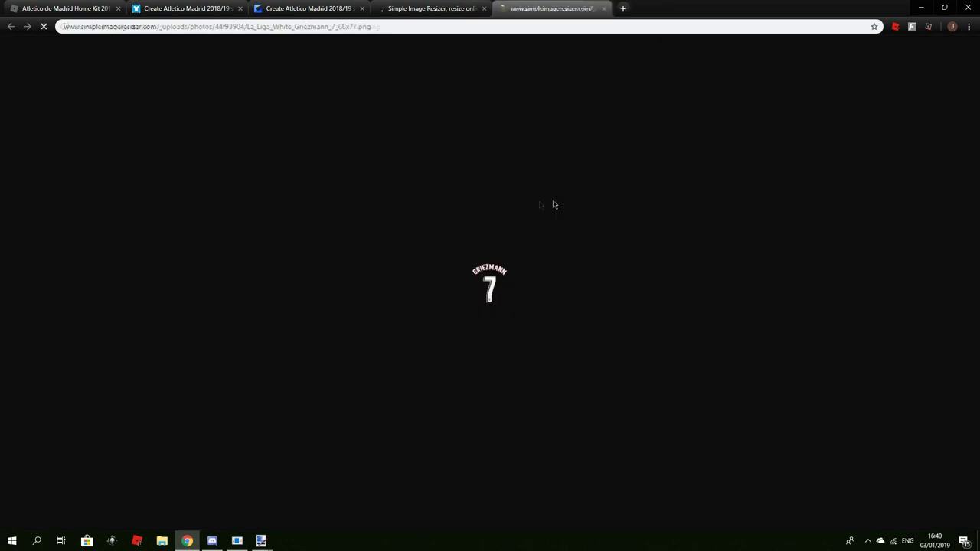
Save the resized image into Jersey Transfers, replacing La Liga White Griezmann 7.png.
right_click(485, 296)
left_click(504, 314)
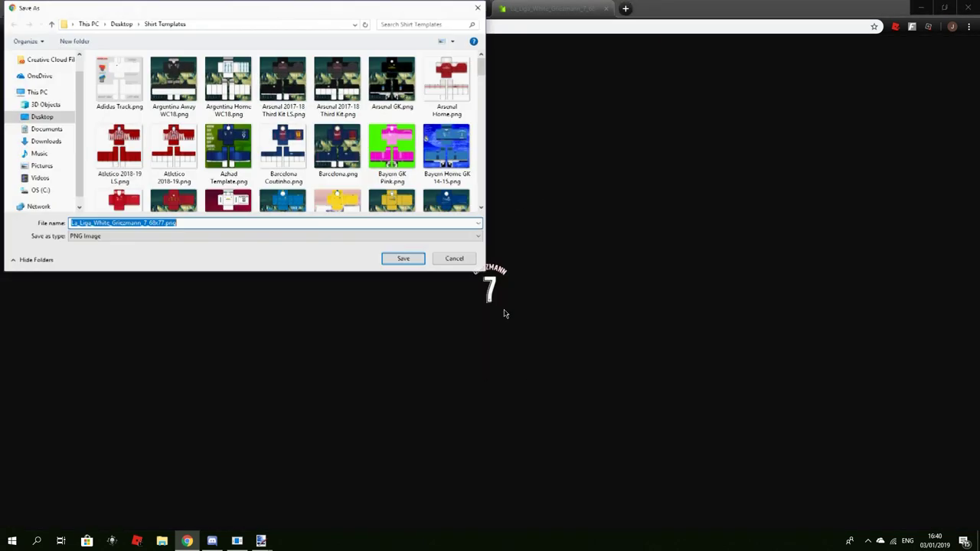
left_click(48, 121)
scroll(186, 148, "down", 5)
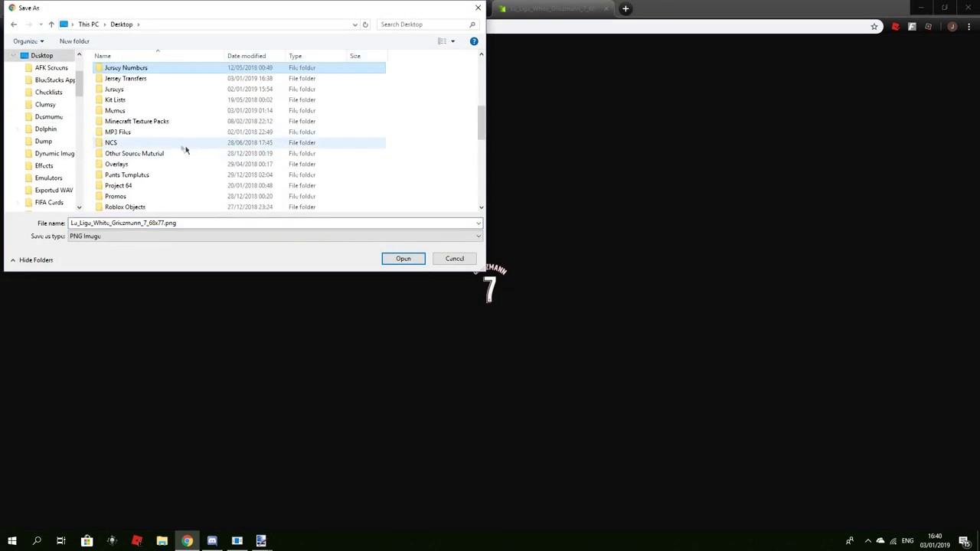
double_click(131, 87)
type("La Li")
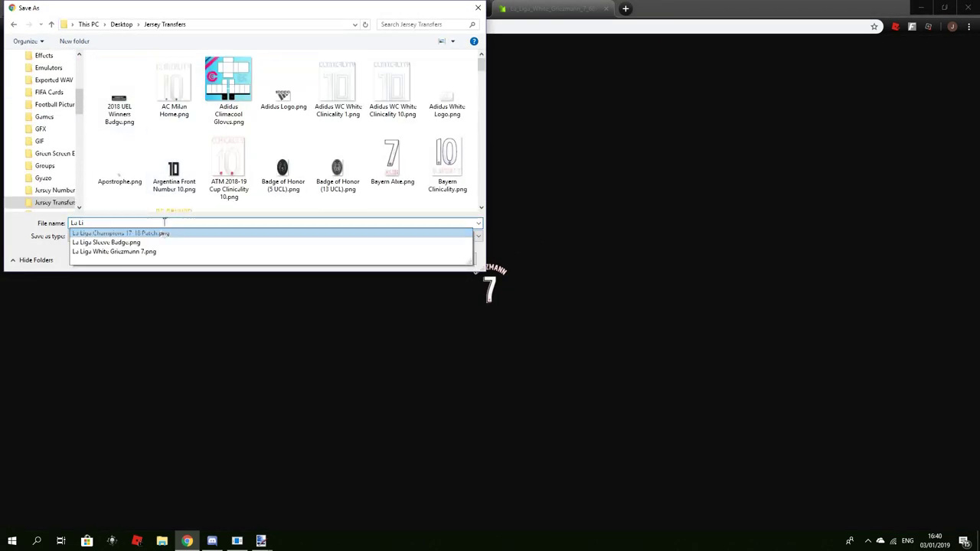
left_click(161, 252)
left_click(403, 261)
left_click(520, 273)
Open the resized La Liga White Griezmann 7.png in paint.net and copy the entire image.
left_click(62, 521)
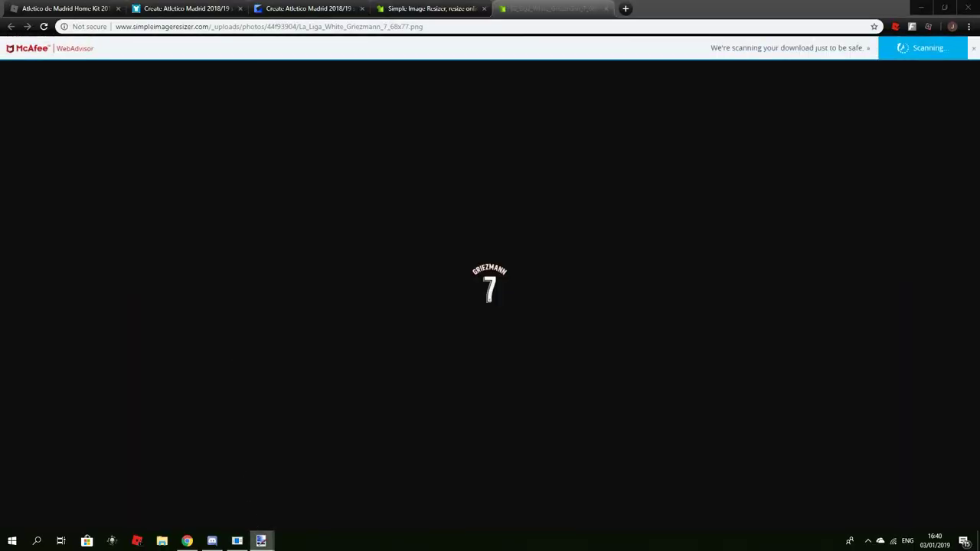
left_click(261, 540)
left_click(267, 498)
left_click(22, 47)
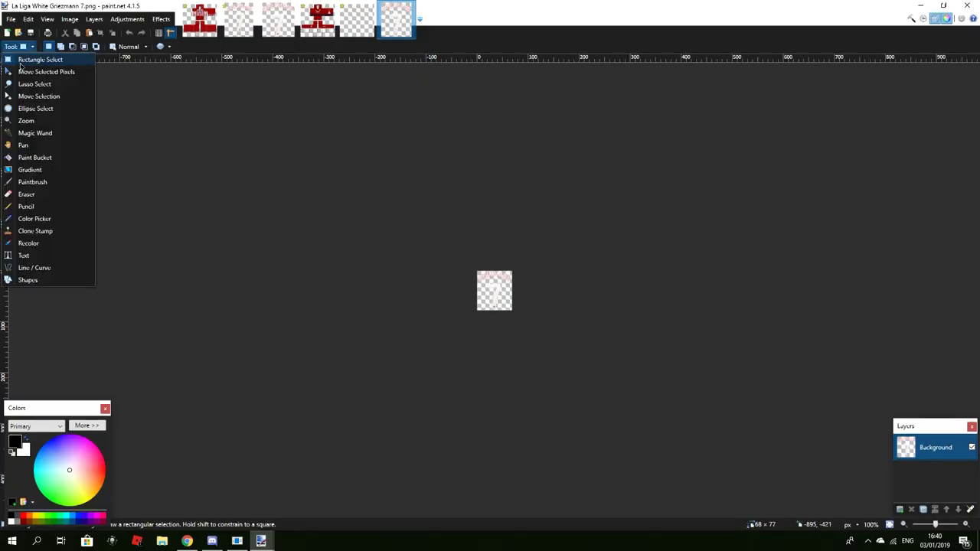
left_click(20, 61)
key("ctrl+a")
key("ctrl+c")
Paste the resized lettering as a new layer in FCB 2018-19 Coutinho 7.png and align it over the earlier lettering.
left_click(356, 19)
key("ctrl+shift+v")
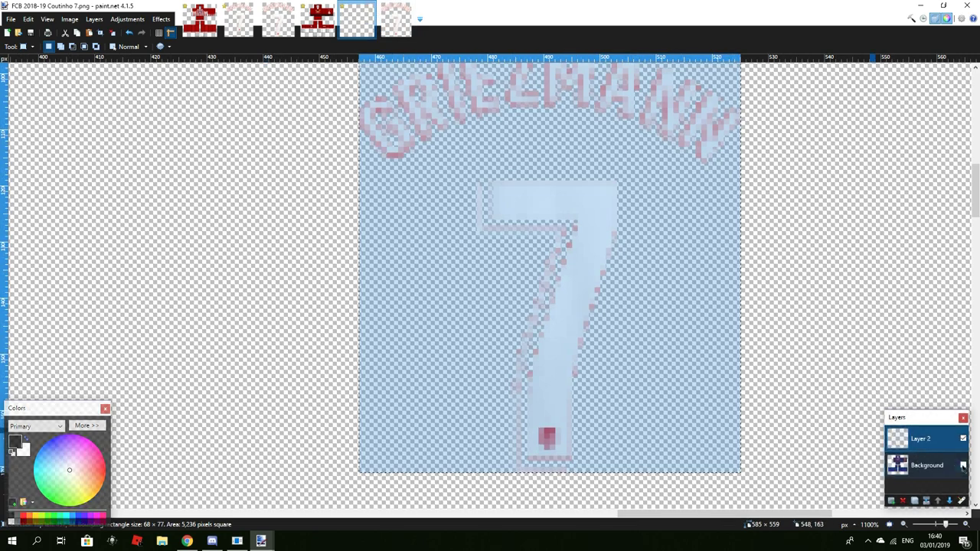
key("ctrl+shift+v")
left_click_drag(213, 243, 562, 190)
key("Down")
key("Down")
key("Down")
key("Down")
key("Down")
key("Up")
key("Down")
key("Right")
scroll(761, 490, "down", 4, "ctrl")
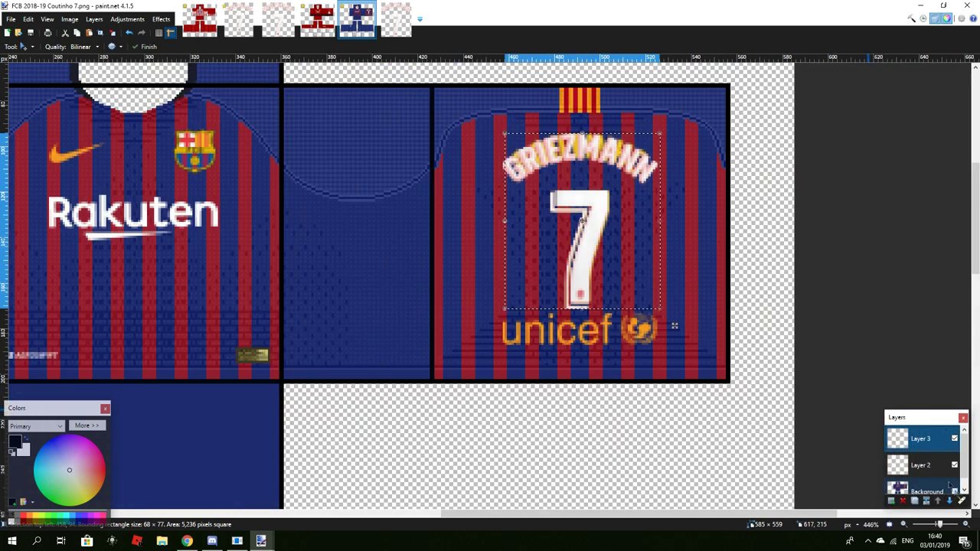
Hide the Background layer and select a large rectangle around the name and number.
left_click(955, 491)
left_click(25, 47)
left_click(29, 67)
left_click_drag(458, 97, 810, 447)
Try filling the selected area around the lettering with black directly on Layer 3.
key("f")
left_click(658, 389)
key("s")
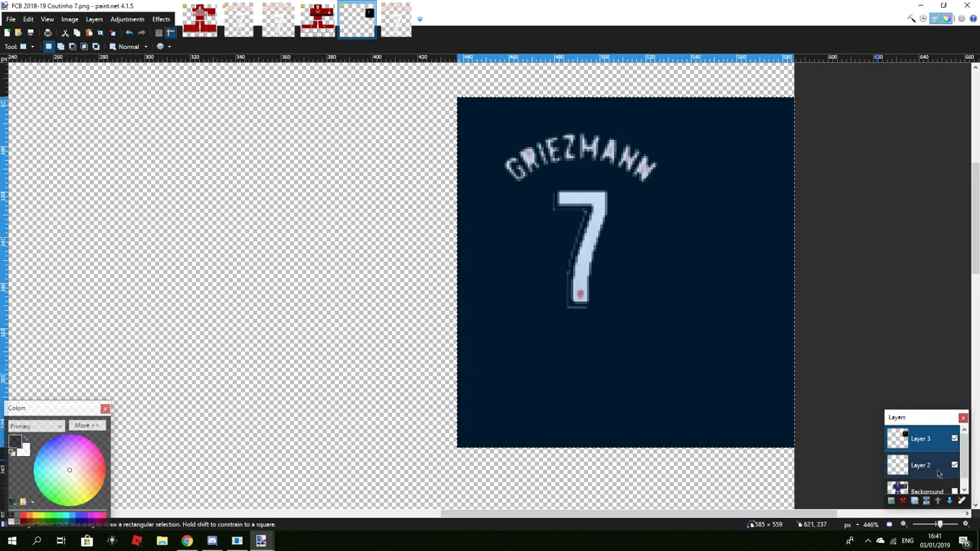
mouse_move(494, 128)
left_mouse_down()
mouse_move(692, 312)
mouse_move(695, 352)
left_mouse_up()
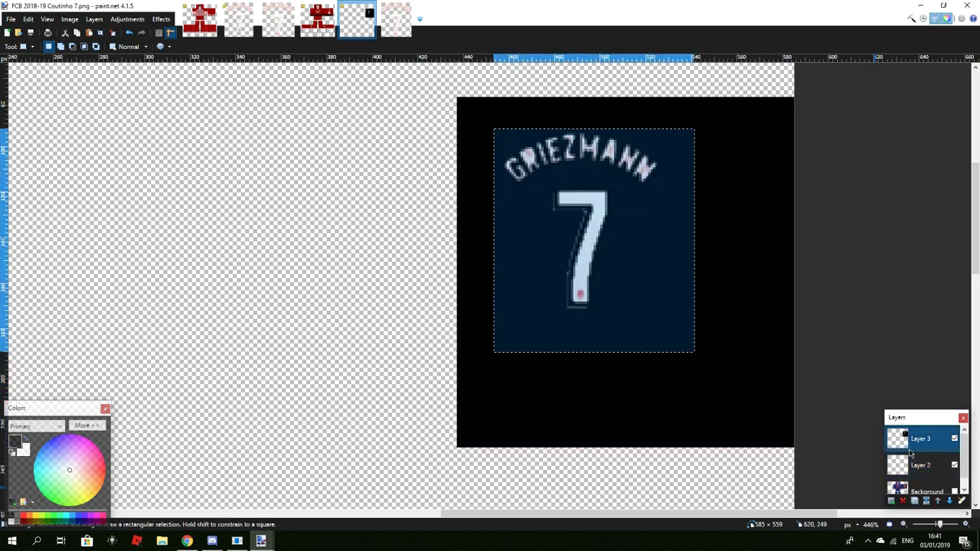
key("ctrl+z")
key("ctrl+z")
key("ctrl+z")
Fill the selected area with black on a new layer just above Background, and select a smaller rectangle around the lettering.
left_click(927, 490)
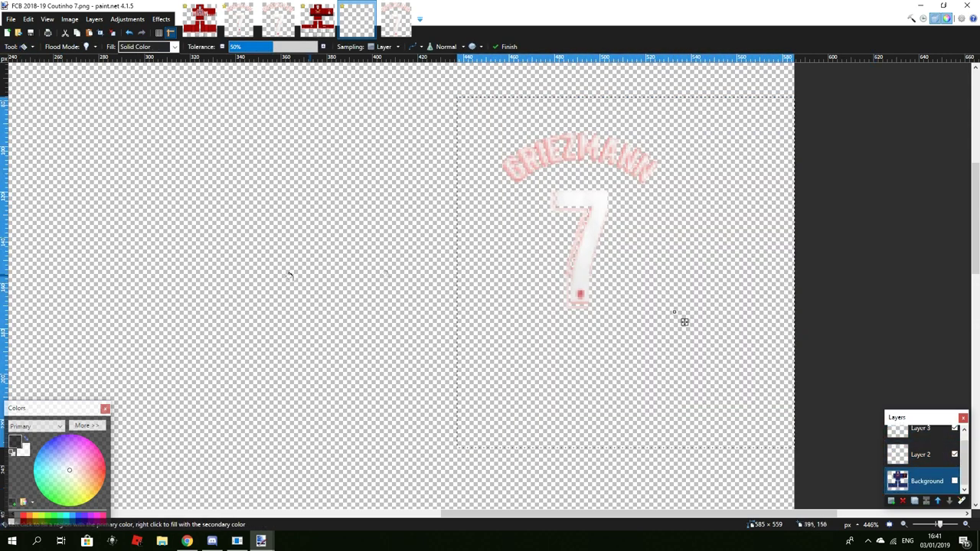
left_click(683, 234)
left_click(28, 46)
left_click(35, 60)
mouse_move(496, 117)
left_mouse_down()
mouse_move(650, 256)
mouse_move(685, 348)
left_mouse_up()
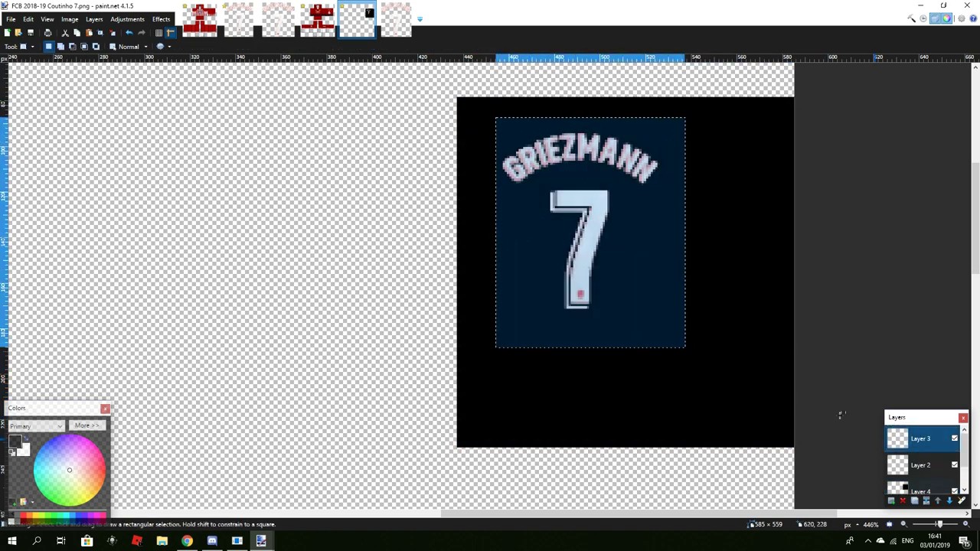
Nudge the selected Griezmann 7 lettering on Layer 3 slightly across the black fill.
left_click(12, 46)
left_click(35, 70)
mouse_move(519, 233)
left_mouse_down()
mouse_move(528, 247)
mouse_move(519, 244)
left_mouse_up()
key("ctrl+d")
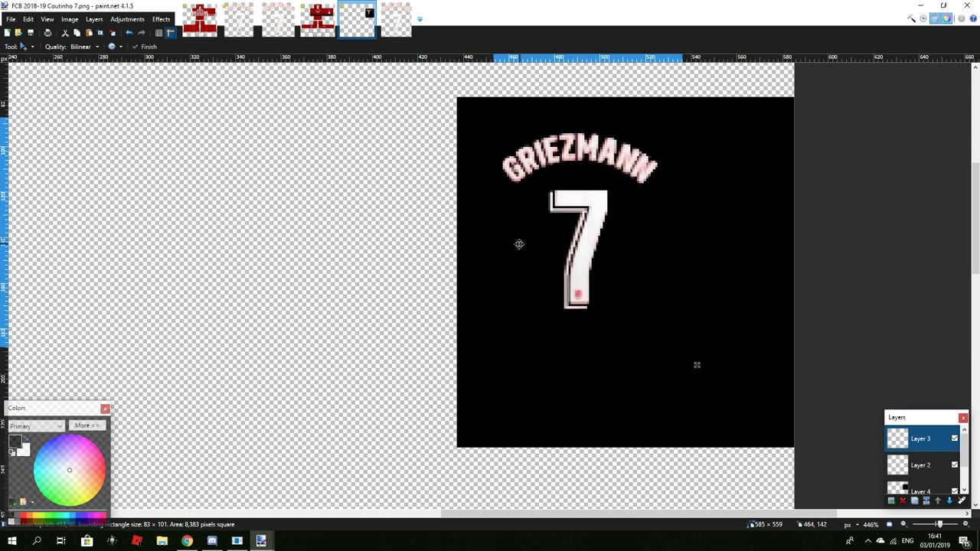
key("Up")
Hide Layer 4, show the Background layer again, and undo the accidental move on it.
left_click(954, 491)
scroll(954, 490, "down", 2)
left_click(955, 481)
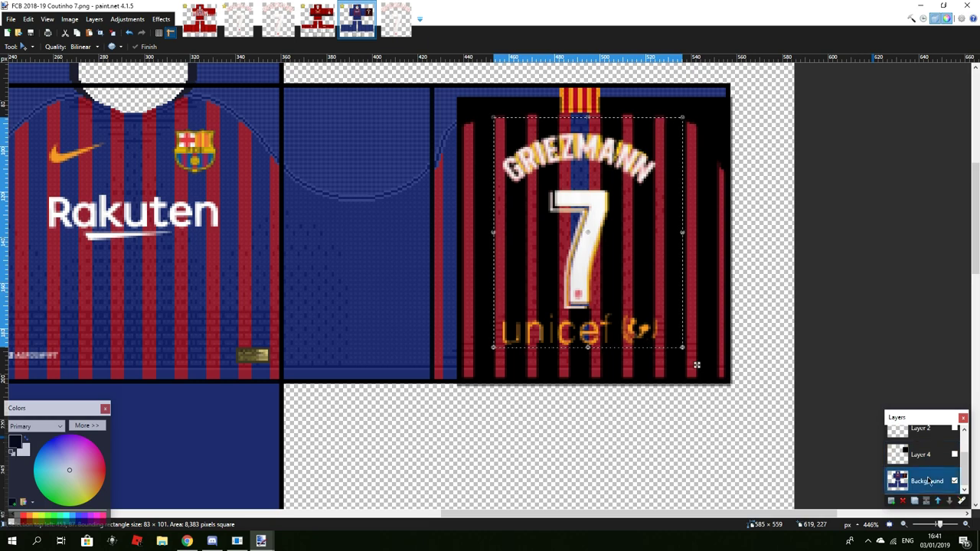
left_click_drag(576, 248, 739, 346)
key("ctrl+z")
scroll(699, 325, "down", 5)
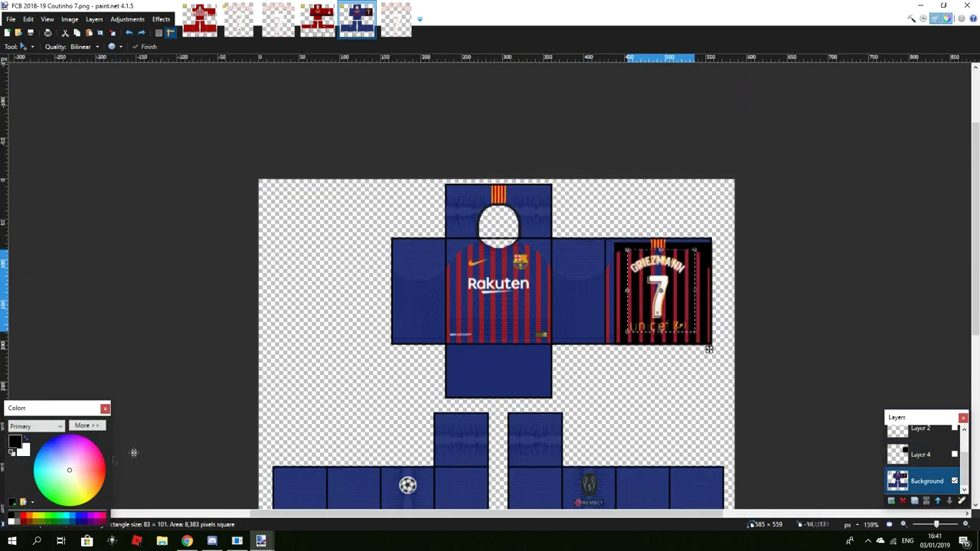
Open a fresh FCB 2018-19 Coutinho 7.png and paste the Griezmann 7 lettering on a new layer over the shirt's back name and number.
left_click(39, 541)
type("coutinho")
key("Return")
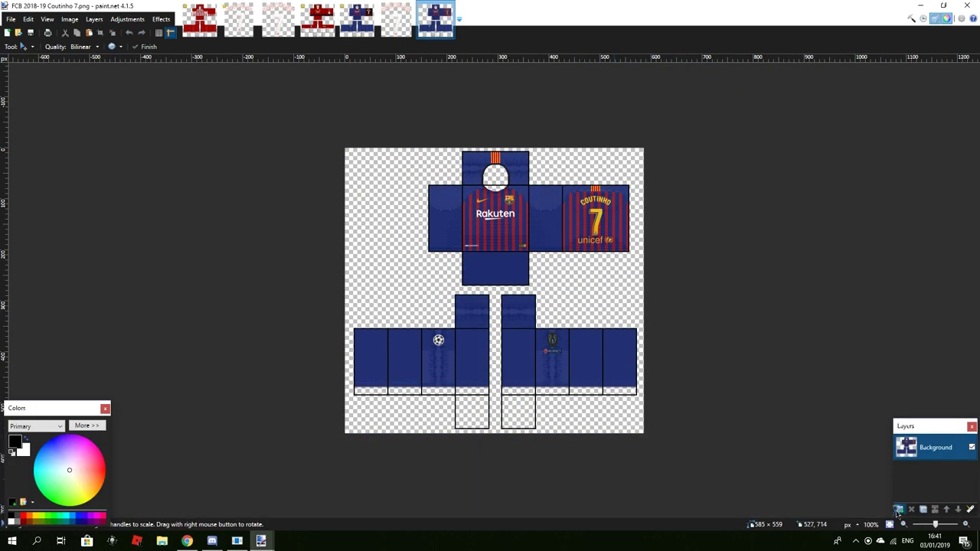
left_click_drag(391, 207, 615, 254)
scroll(623, 259, "up", 8)
left_click_drag(658, 299, 705, 365)
scroll(702, 356, "up", 4)
scroll(701, 357, "down", 5)
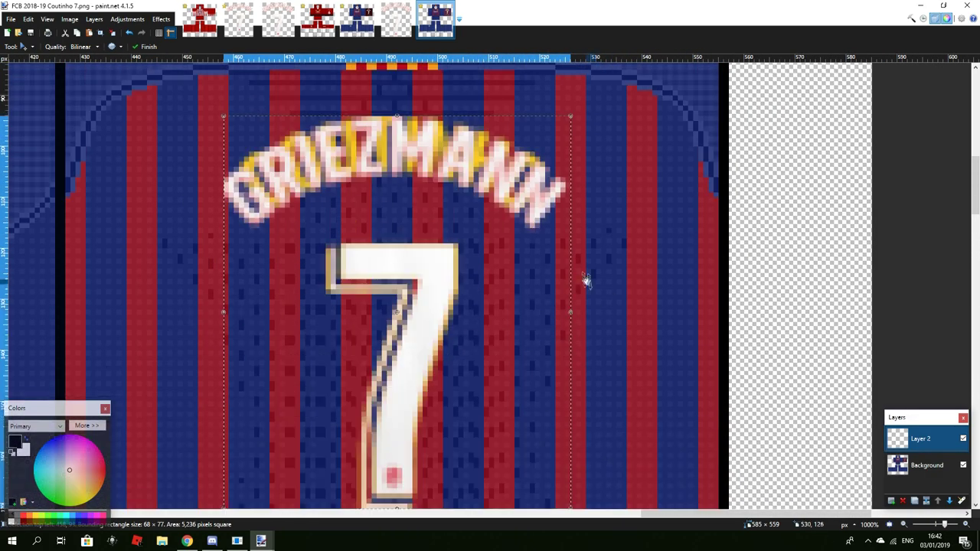
Select the 128 × 128 px back panel of the shirt and apply Center Both to the lettering on Layer 2.
scroll(583, 373, "up", 2)
left_click(24, 47)
left_click(27, 59)
scroll(382, 190, "up", 5)
left_click_drag(402, 160, 771, 273)
key("ctrl+f")
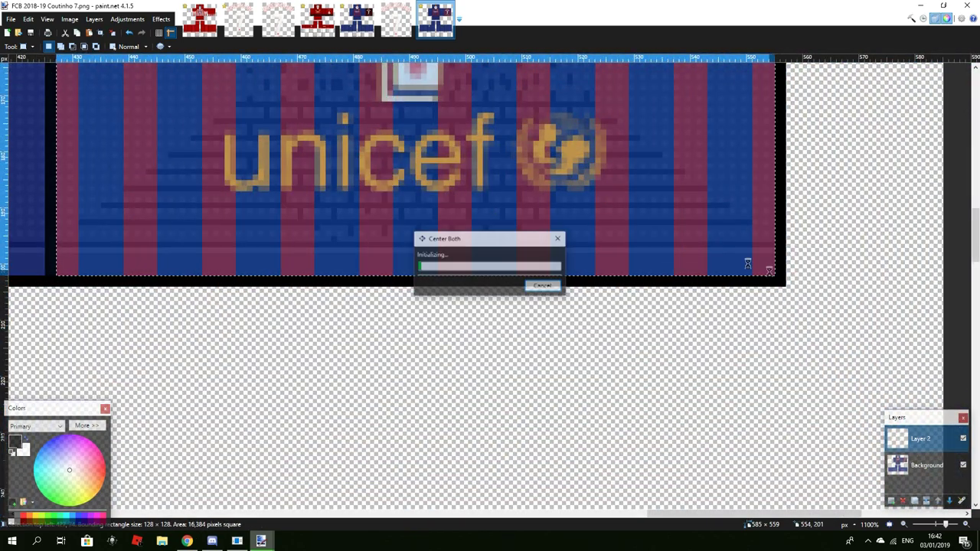
Copy an 84 × 110 px area around the lettering and paste it as a new layer on the back of Atletico 2018-19 LS.png.
scroll(771, 274, "up", 6)
scroll(166, 159, "down", 3)
left_click(23, 46)
left_click(18, 69)
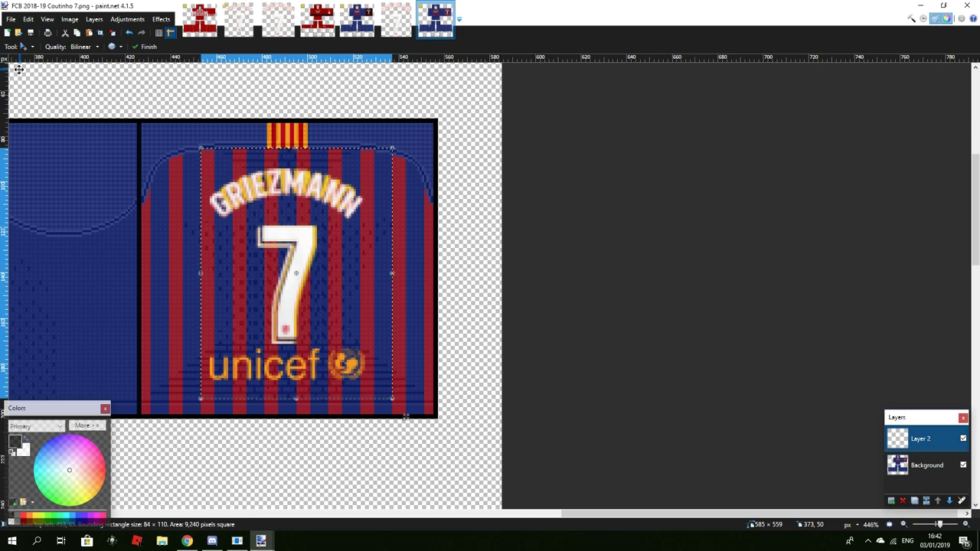
key("ctrl+Tab")
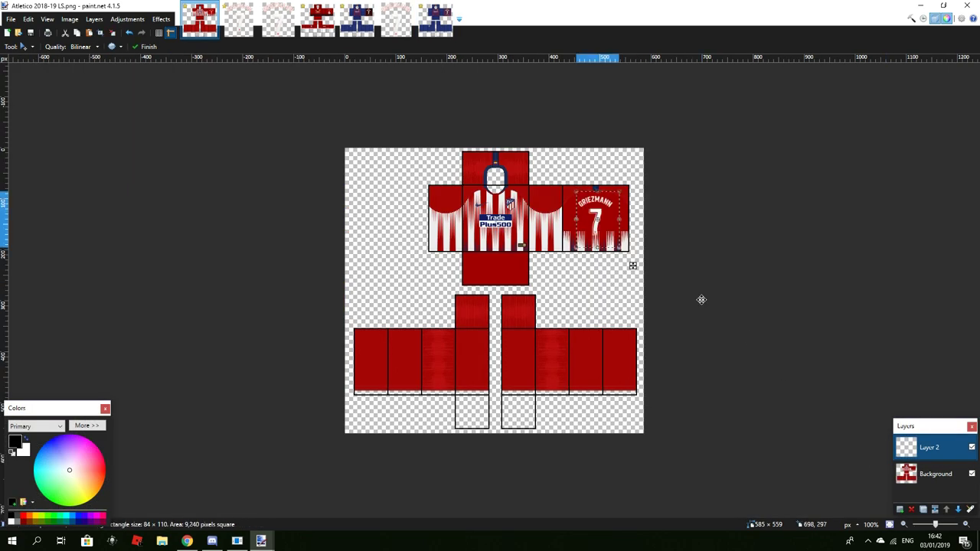
scroll(701, 299, "up", 5)
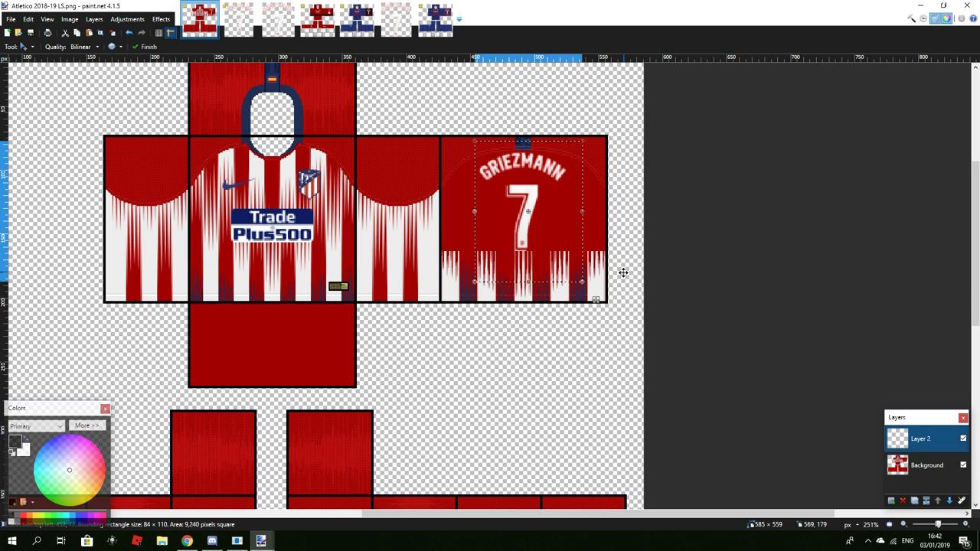
scroll(566, 213, "down", 7)
scroll(583, 209, "up", 6)
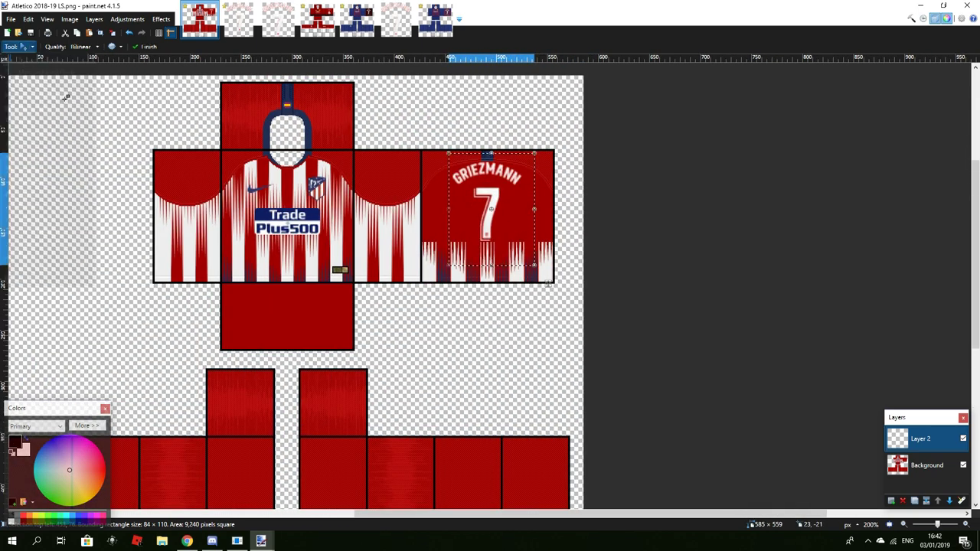
Save the flattened Atletico shirt as Atletico 2018-19 LS Griezmann 7.png.
scroll(210, 161, "down", 3)
scroll(211, 161, "up", 1)
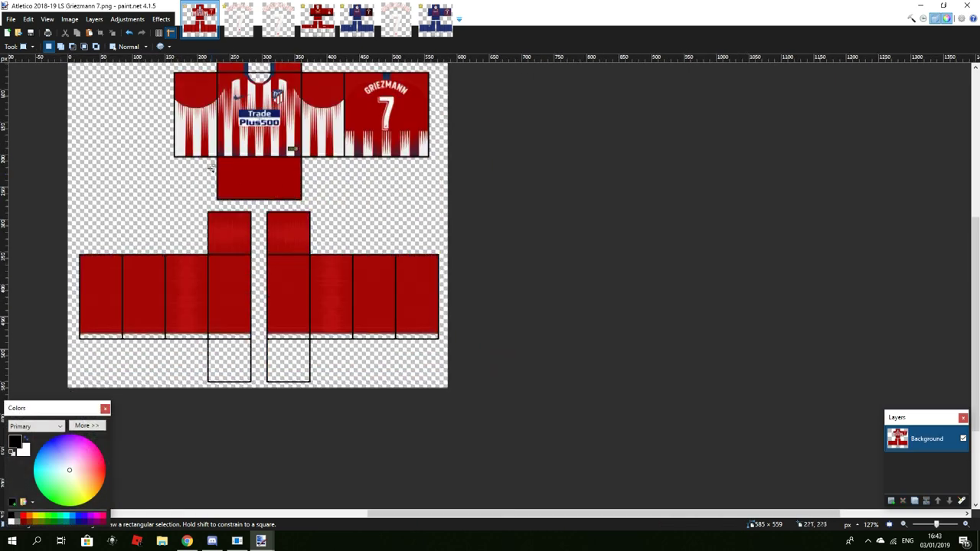
scroll(210, 167, "down", 2)
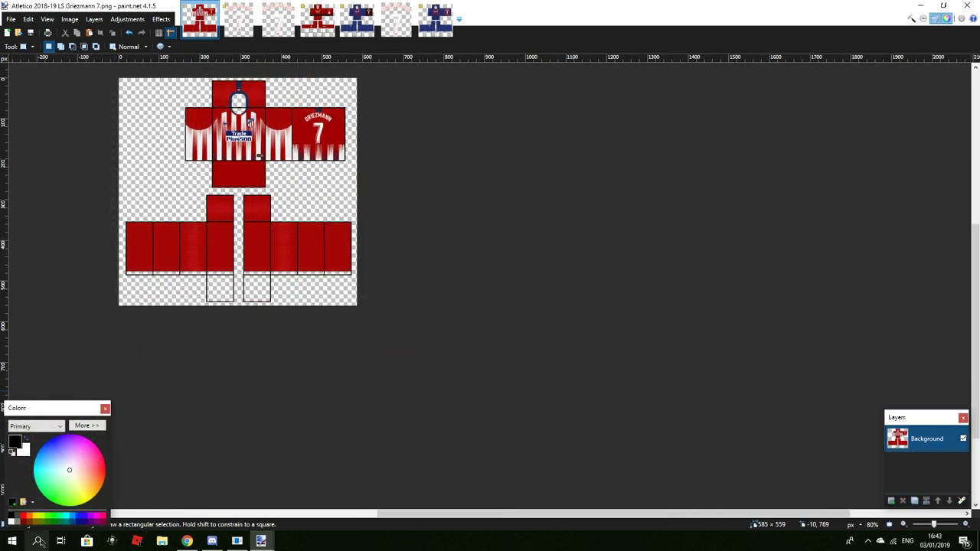
Search the computer for "la liga", open the badge image, and paste the badge onto a new layer in United Home 18-19 Pogba 6.png.
key("super")
type("la liga")
key("Return")
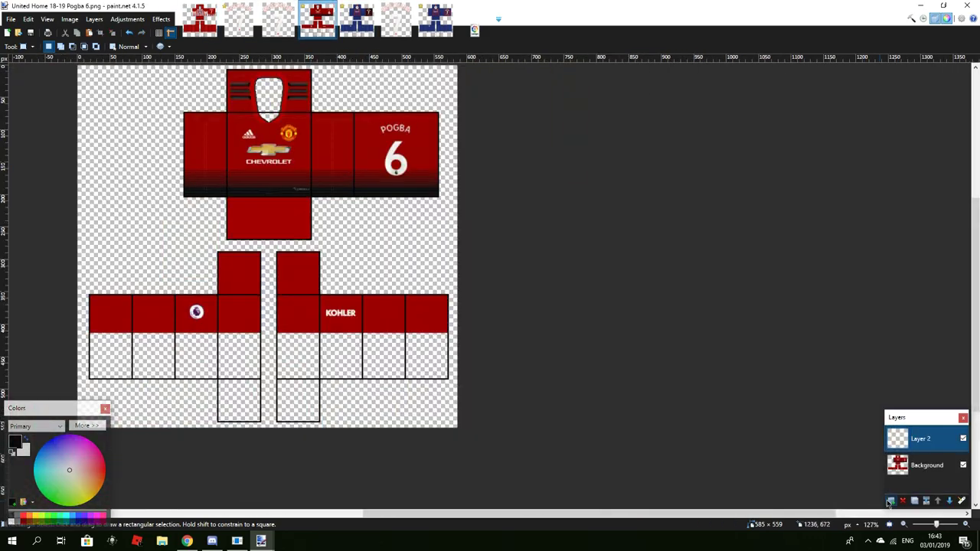
key("ctrl+shift+v")
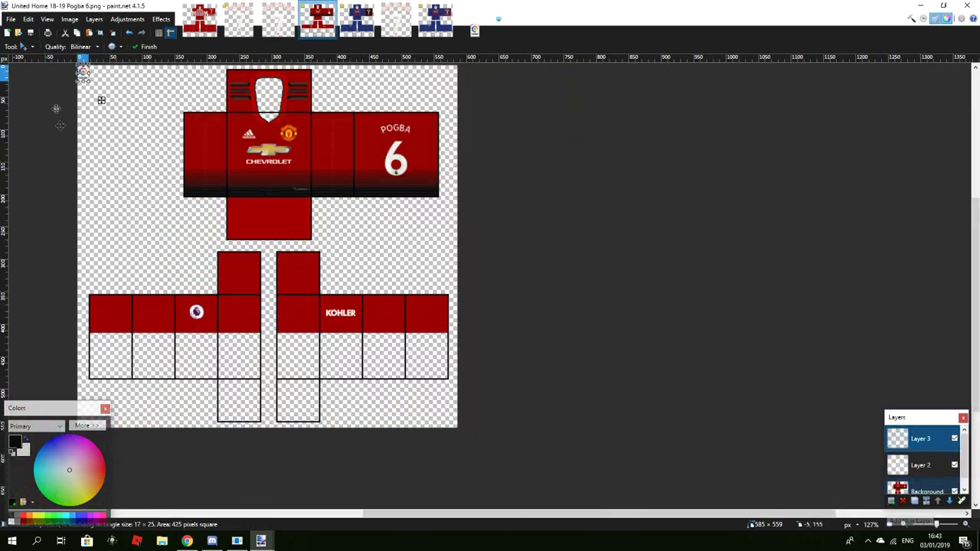
Place the La Liga badge over the Premier League sleeve badge and select a 64 × 51 px area of that sleeve panel.
scroll(191, 314, "up", 5)
key("s")
scroll(201, 316, "up", 3)
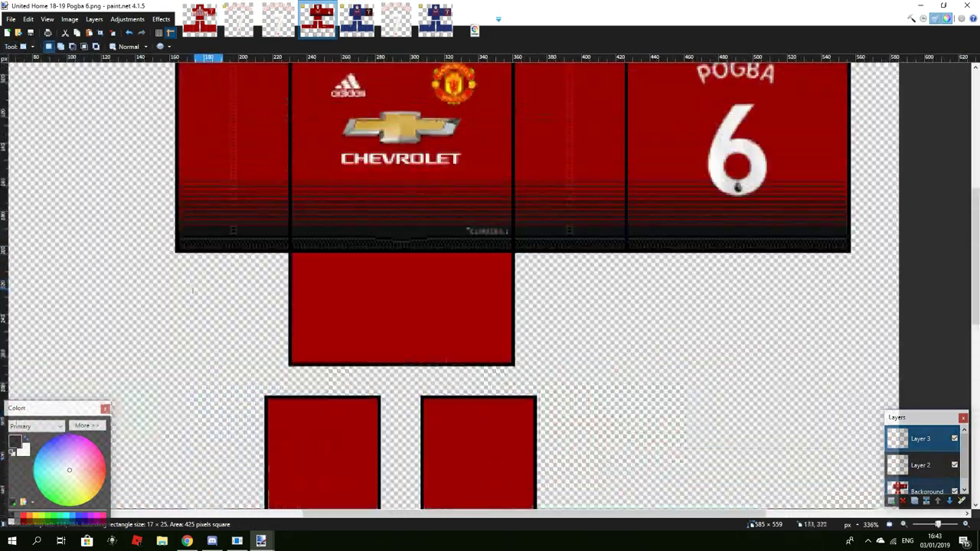
scroll(168, 306, "down", 3)
scroll(149, 302, "up", 7)
left_click_drag(167, 171, 616, 490)
left_click_drag(617, 431, 557, 260)
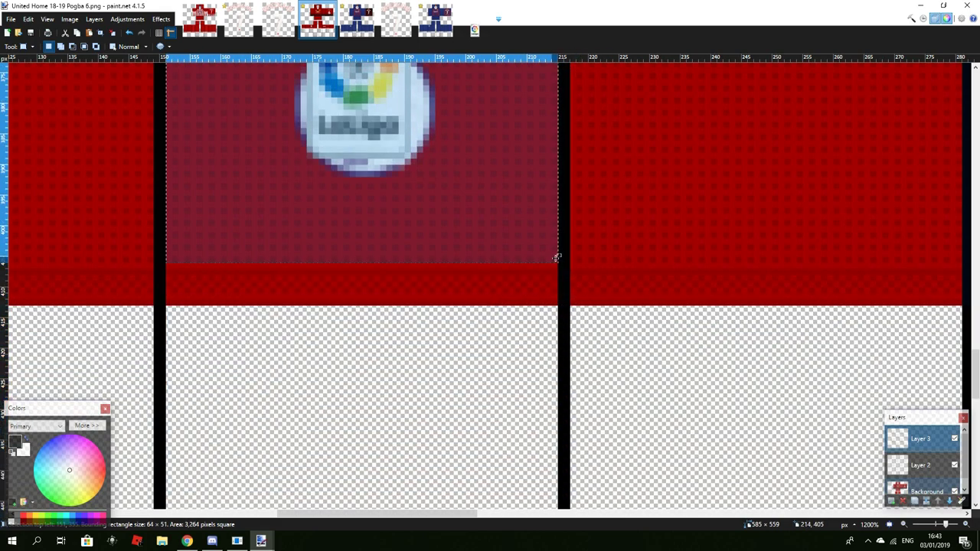
Duplicate the La Liga badge and move the copy over the KOHLER logo on the other sleeve.
scroll(557, 258, "down", 7)
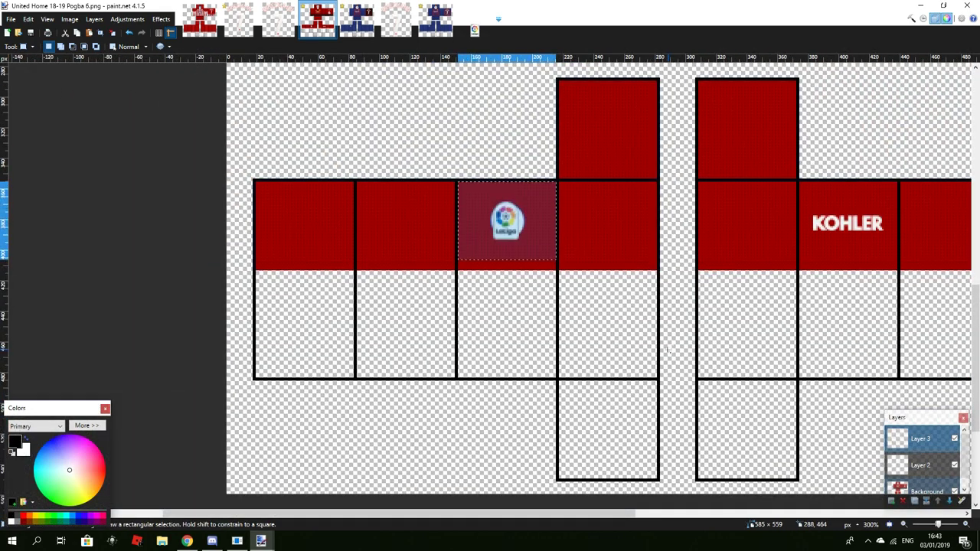
key("m")
left_click_drag(579, 273, 701, 273)
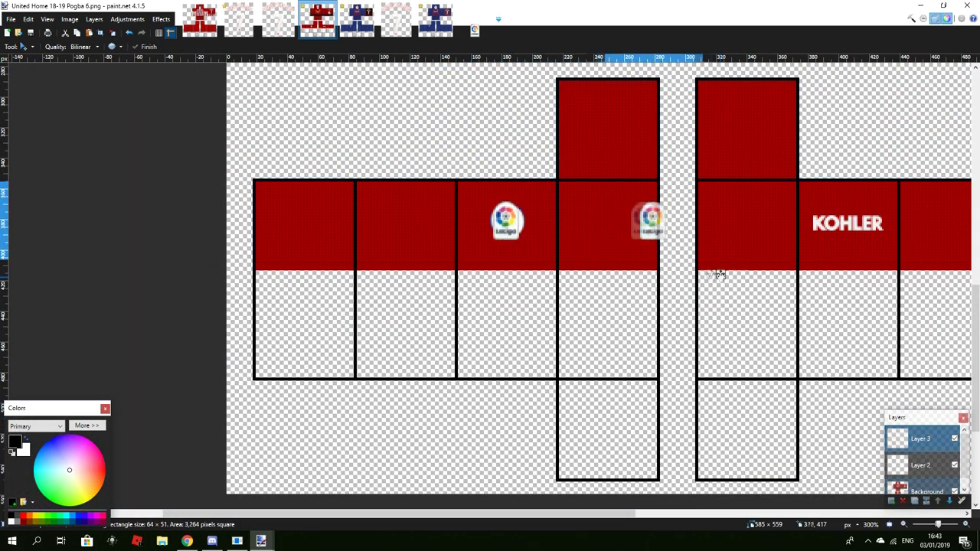
left_click(25, 47)
left_click(43, 60)
left_click_drag(807, 329, 813, 331)
scroll(833, 236, "up", 6)
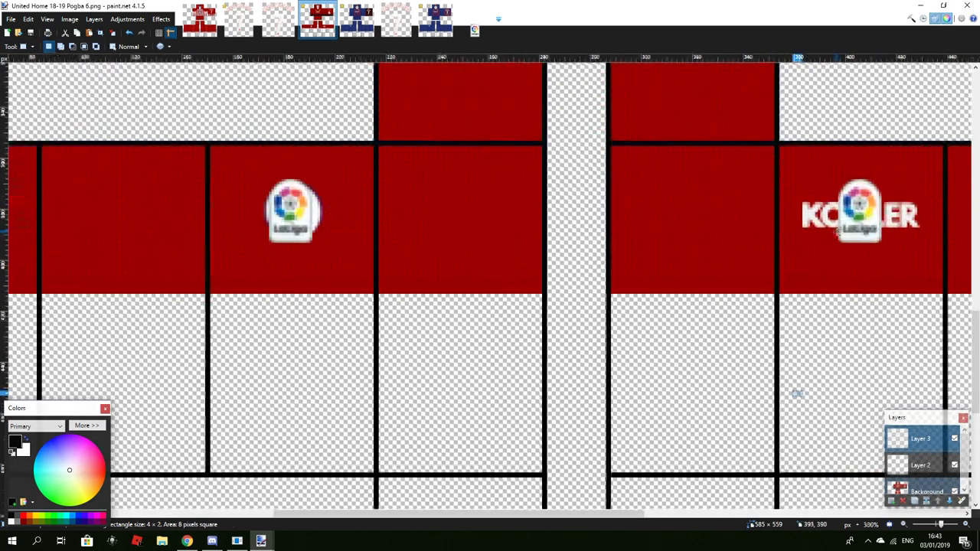
Select the red area of the sleeve panel around the badge copy on the KOHLER logo.
left_click_drag(462, 514, 589, 514)
scroll(473, 321, "up", 2)
scroll(473, 321, "up", 1)
left_click_drag(254, 266, 543, 252)
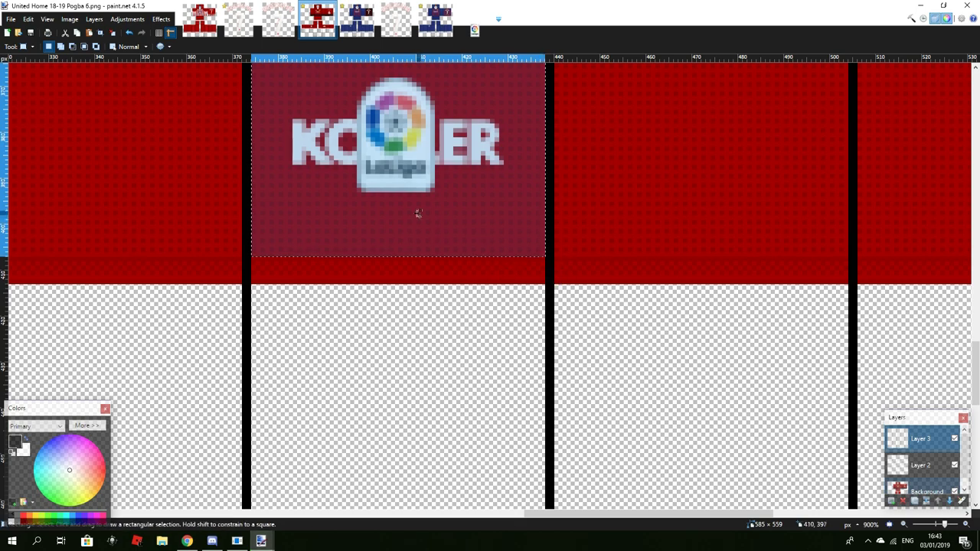
Select one wide rectangle on Layer 3 enclosing both La Liga sleeve badges and copy it.
scroll(413, 214, "down", 5)
left_click_drag(443, 221, 40, 153)
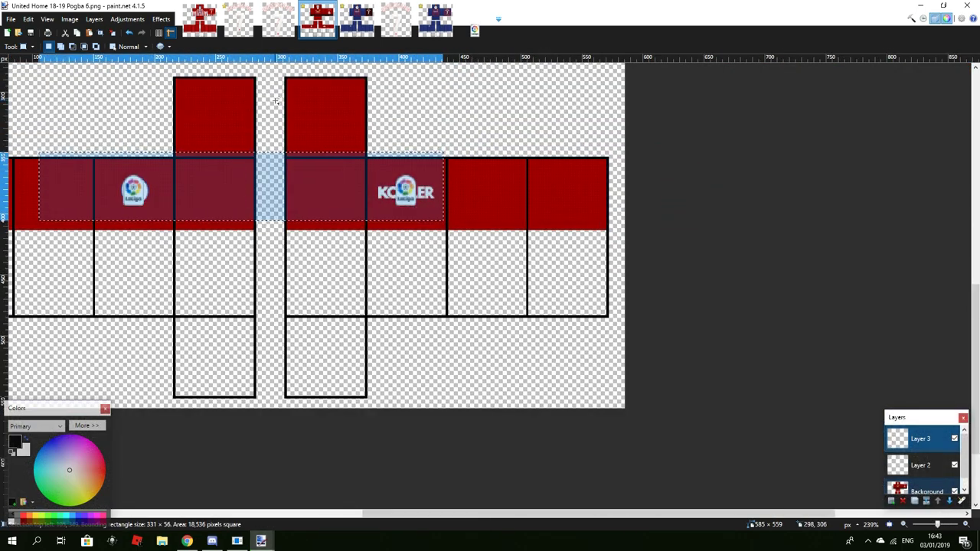
scroll(405, 184, "up", 5)
left_click_drag(202, 139, 35, 138)
left_click(386, 204)
scroll(387, 205, "down", 2)
scroll(387, 204, "down", 4)
left_click_drag(324, 166, 761, 246)
Paste both La Liga badges onto a new layer over the sleeves of Atletico 2018-19 LS Griezmann 7.png.
left_click(200, 20)
left_click(891, 501)
scroll(676, 315, "up", 1)
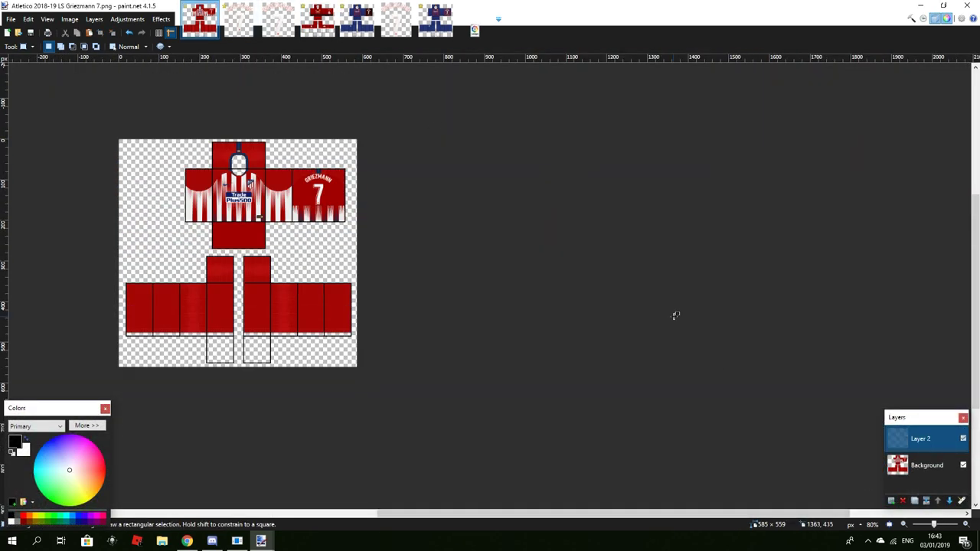
left_click(31, 47)
left_click(35, 59)
left_click(36, 67)
Save Atletico 2018-19 LS Griezmann 7.png with its layers flattened.
left_click(10, 19)
left_click(43, 101)
left_click(268, 240)
left_click(225, 282)
left_click(473, 262)
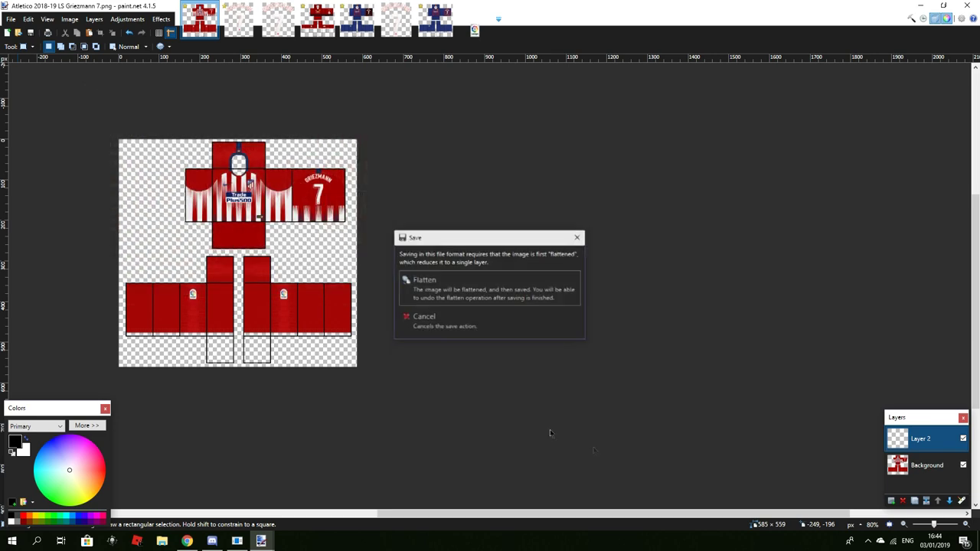
key("Return")
scroll(508, 277, "up", 2)
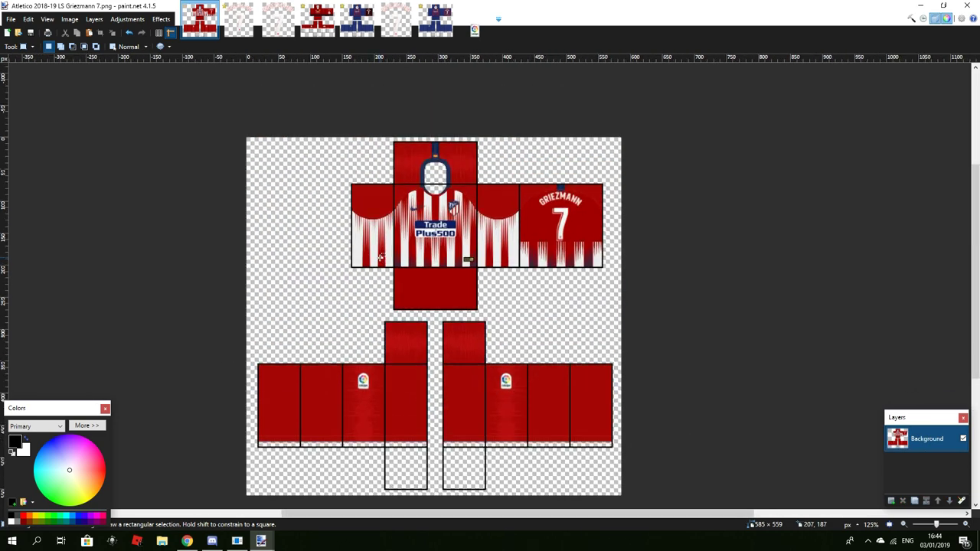